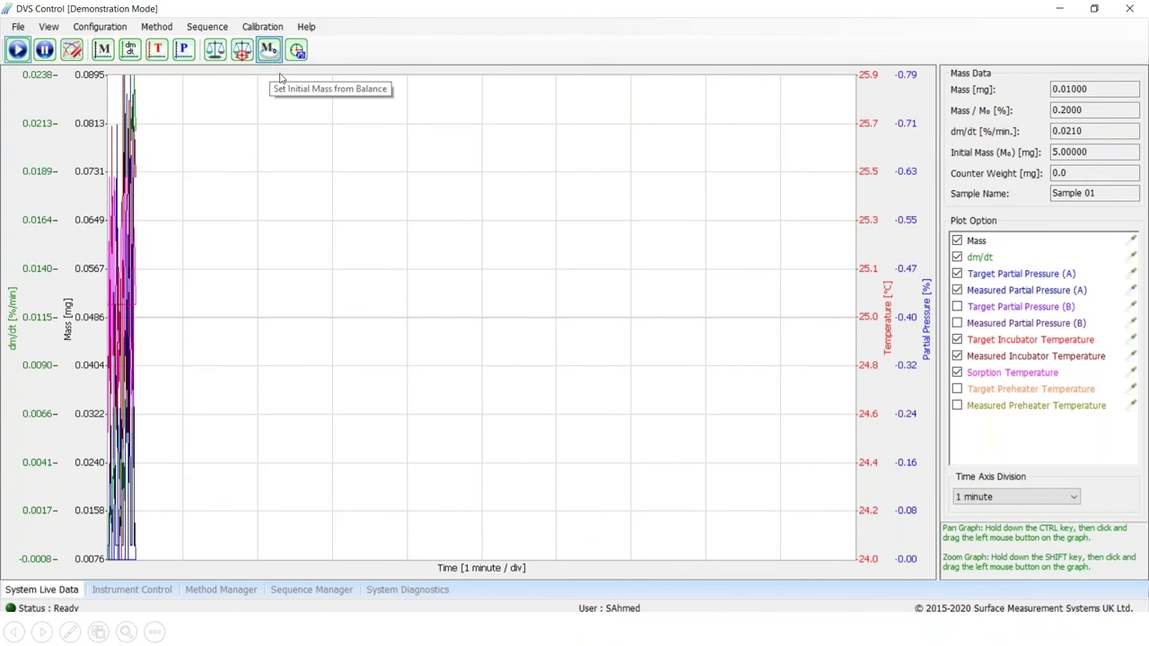
- Create a new IsoTherm method with a full cycle from 0 to 90% partial pressure in 10% steps at 25 °C
key("ctrl+Tab")
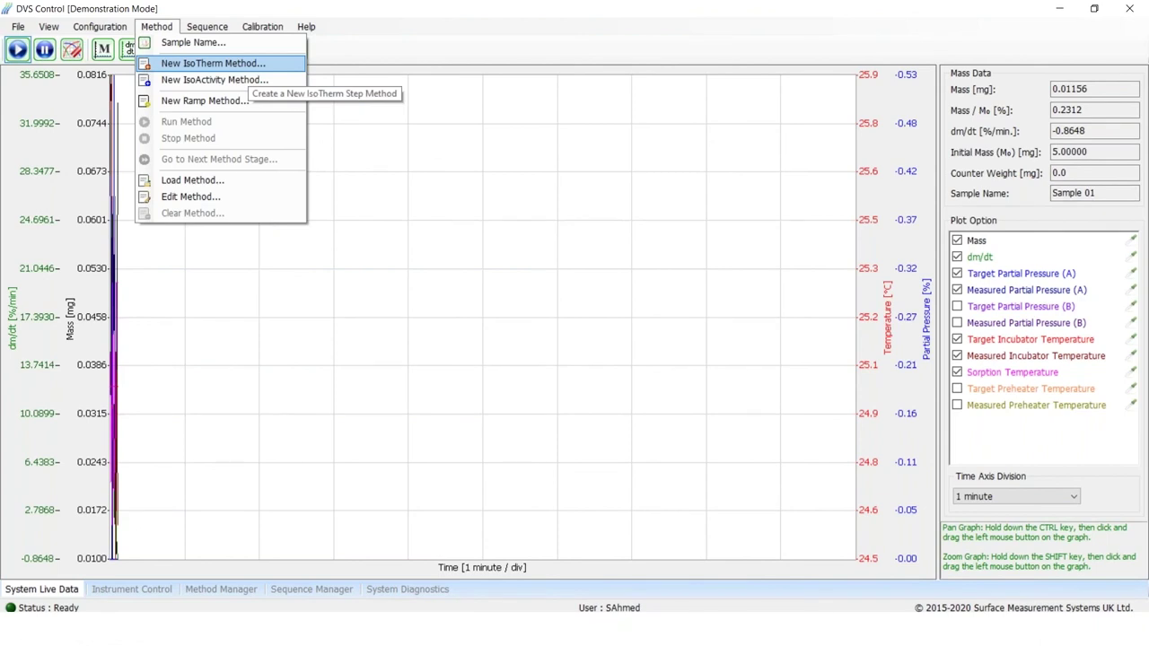
left_click(240, 64)
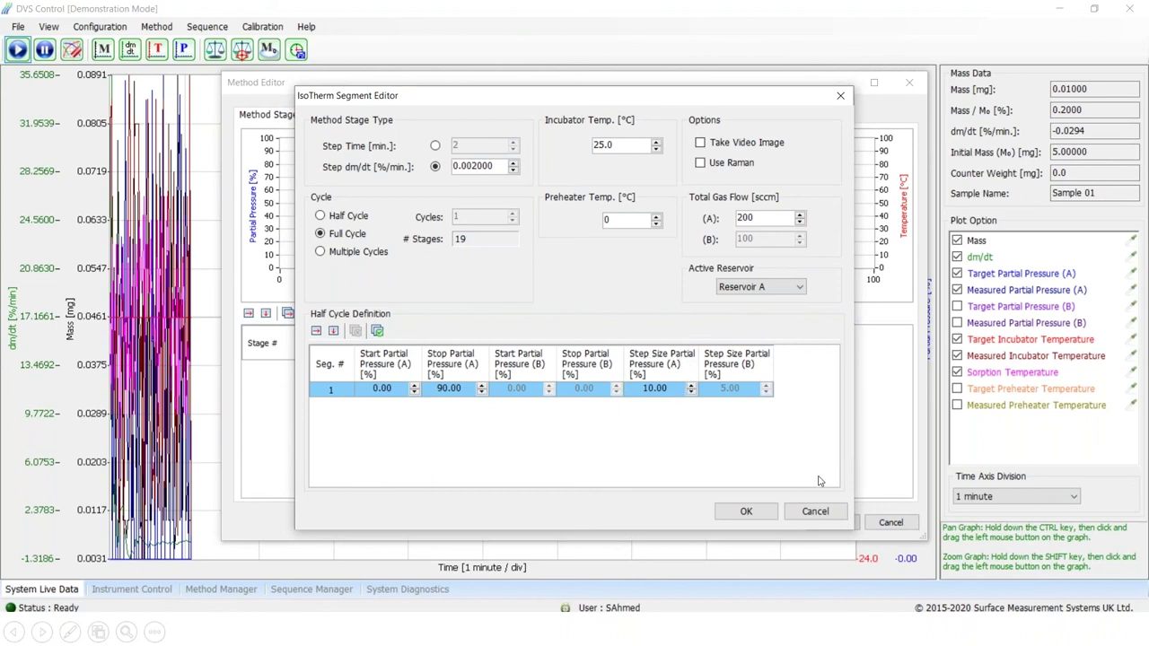
left_click(746, 511)
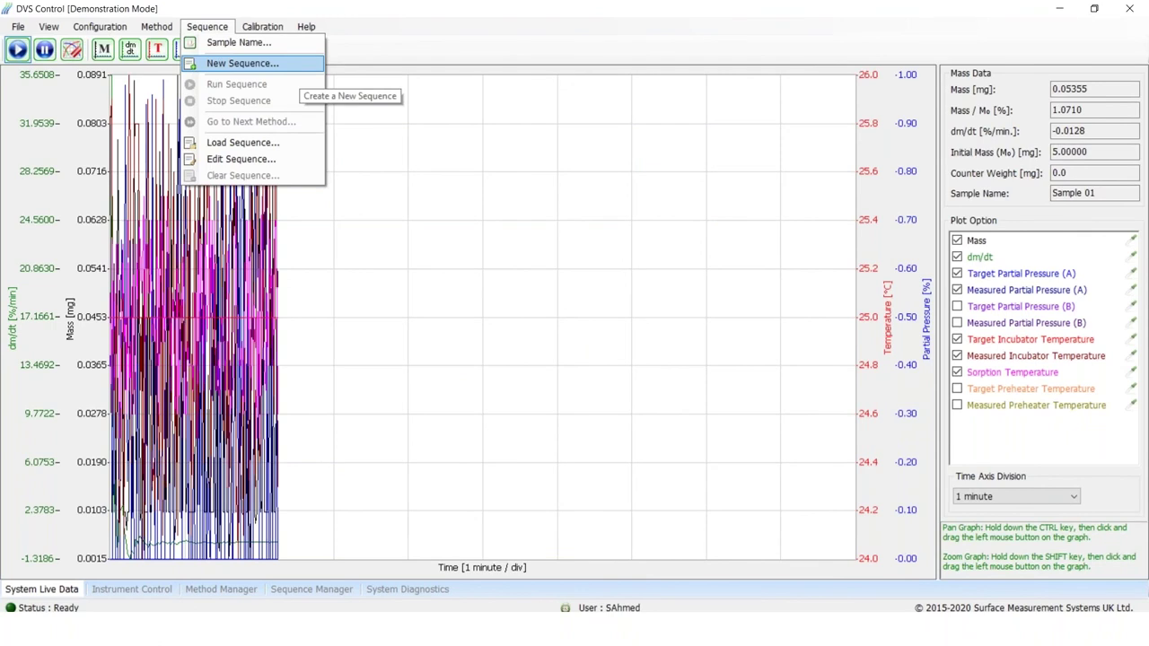
- Load the existing sequence file "0 90% RH 10% steps.seq" for the experiment
left_click(294, 64)
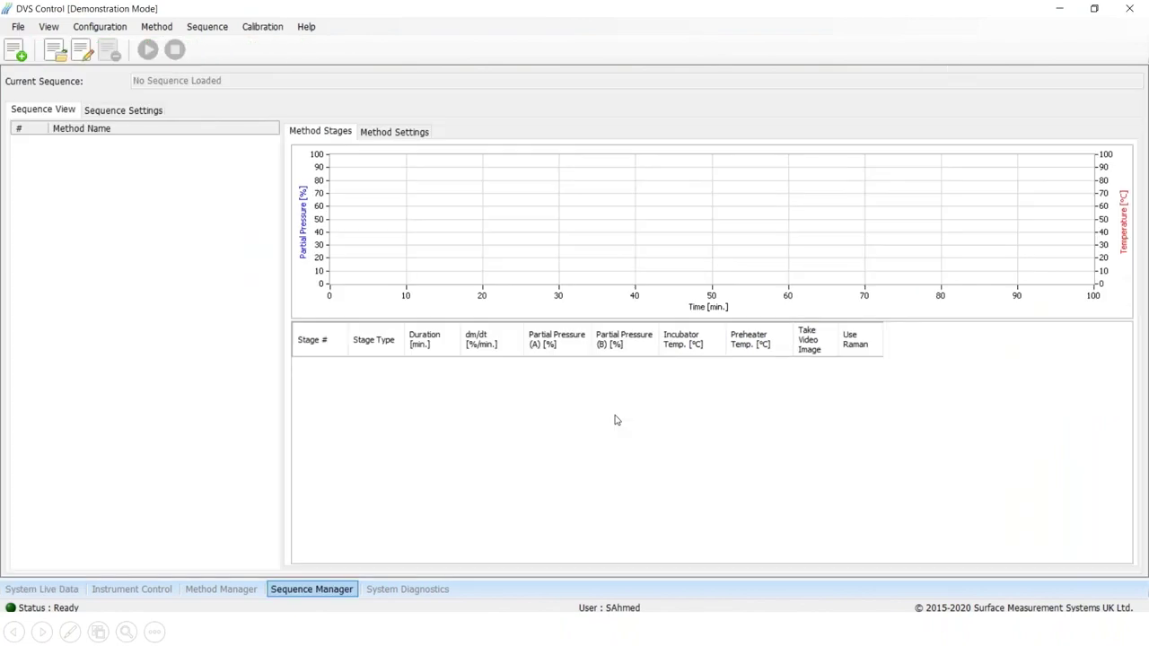
key("alt+s")
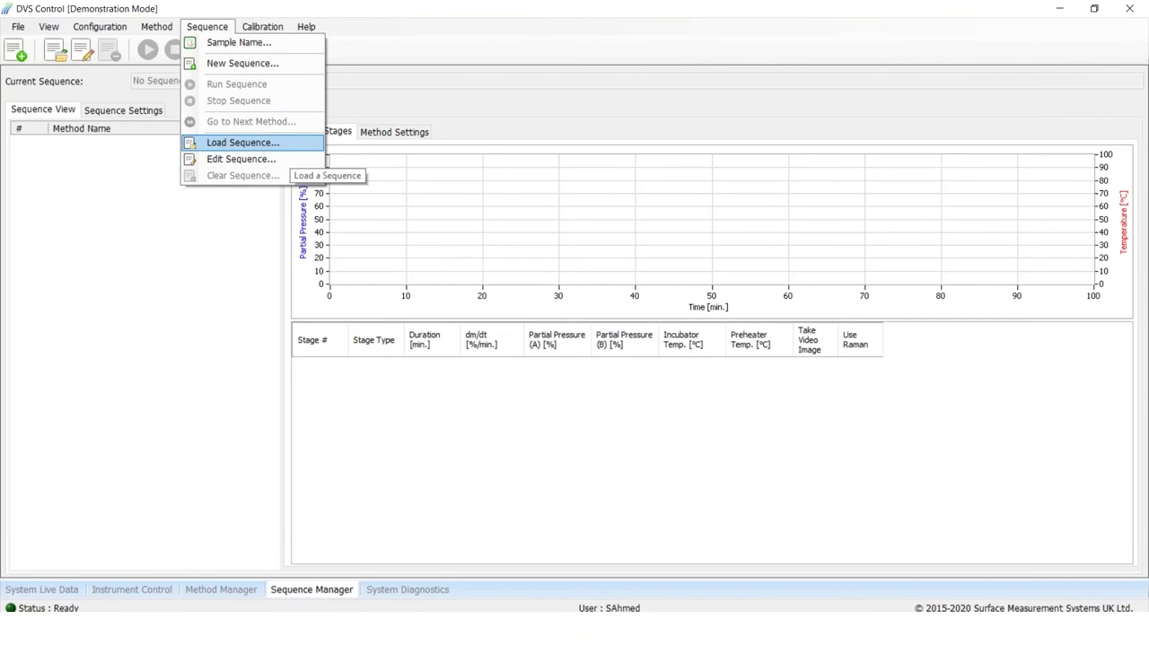
key("Return")
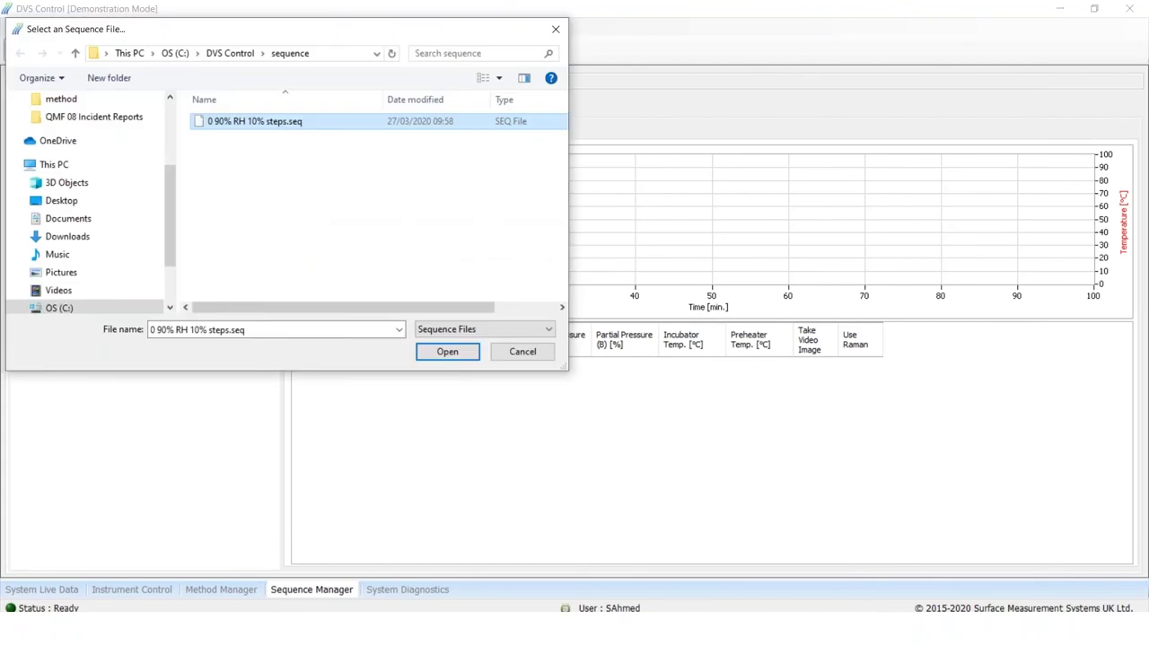
key("Return")
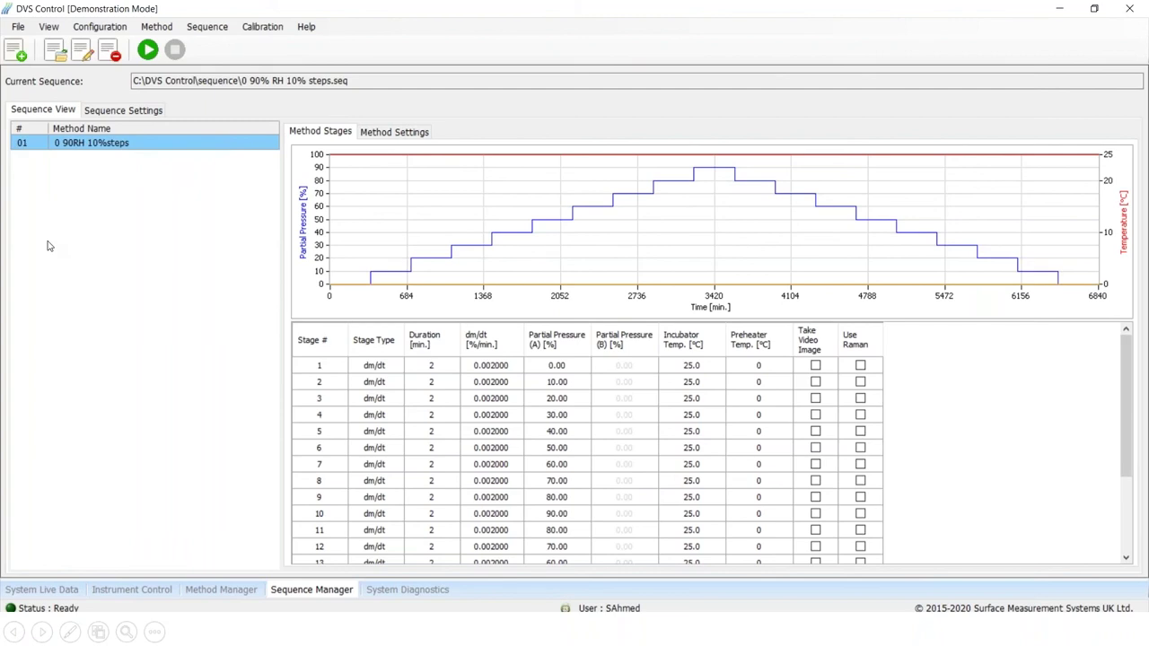
key("alt+m")
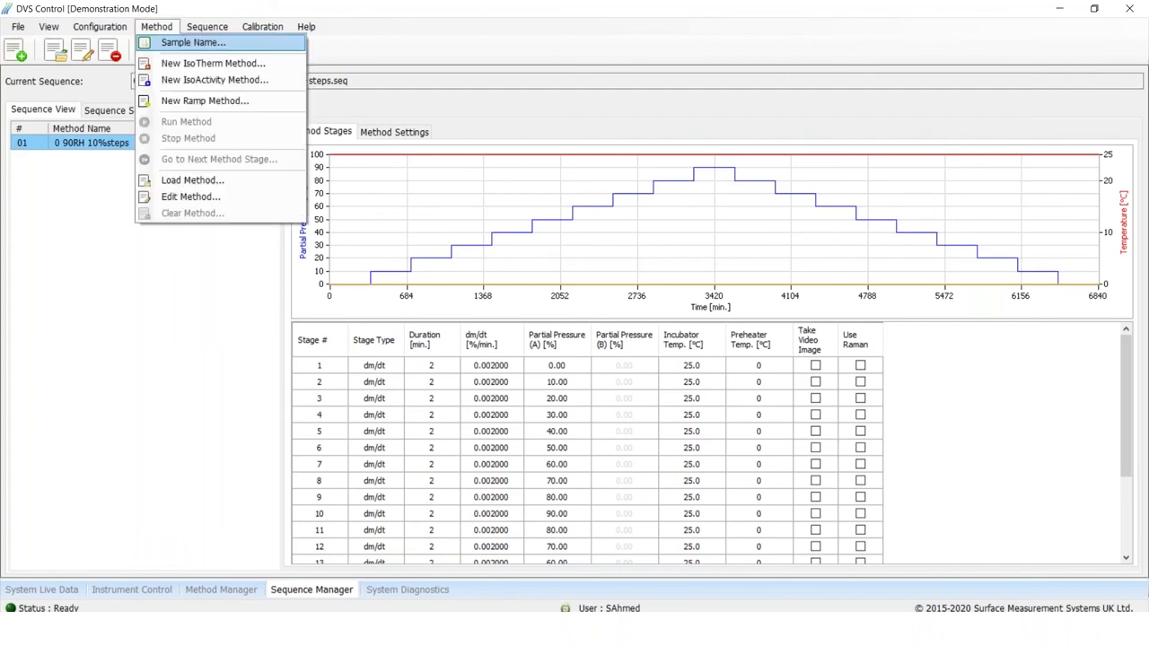
key("Return")
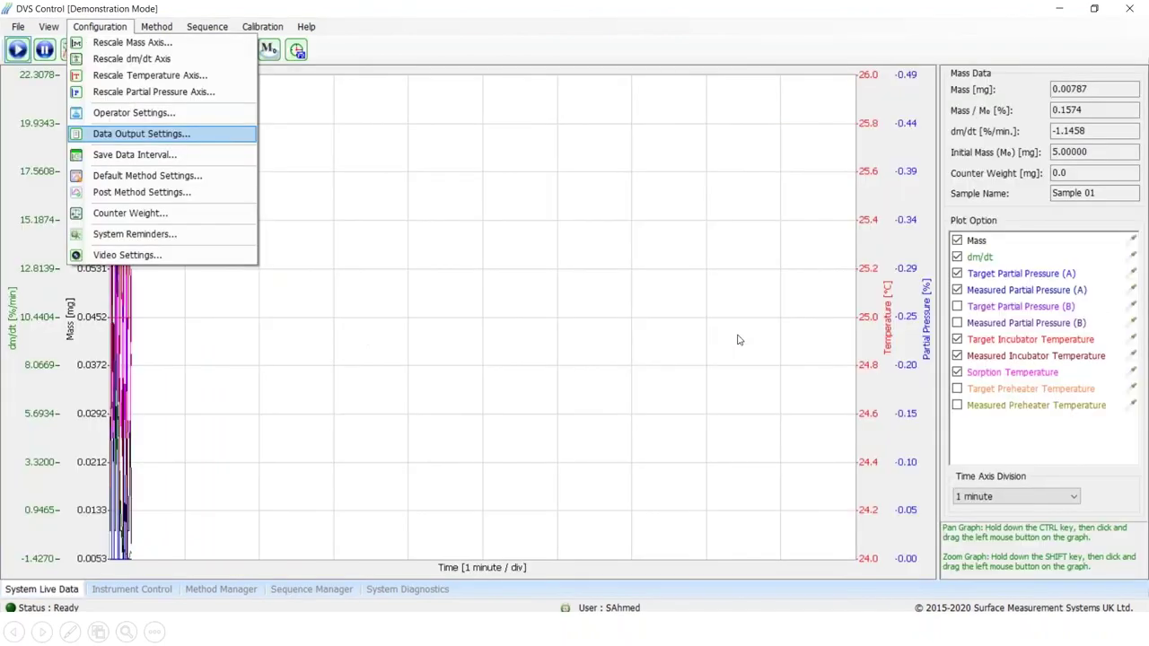
left_click(196, 137)
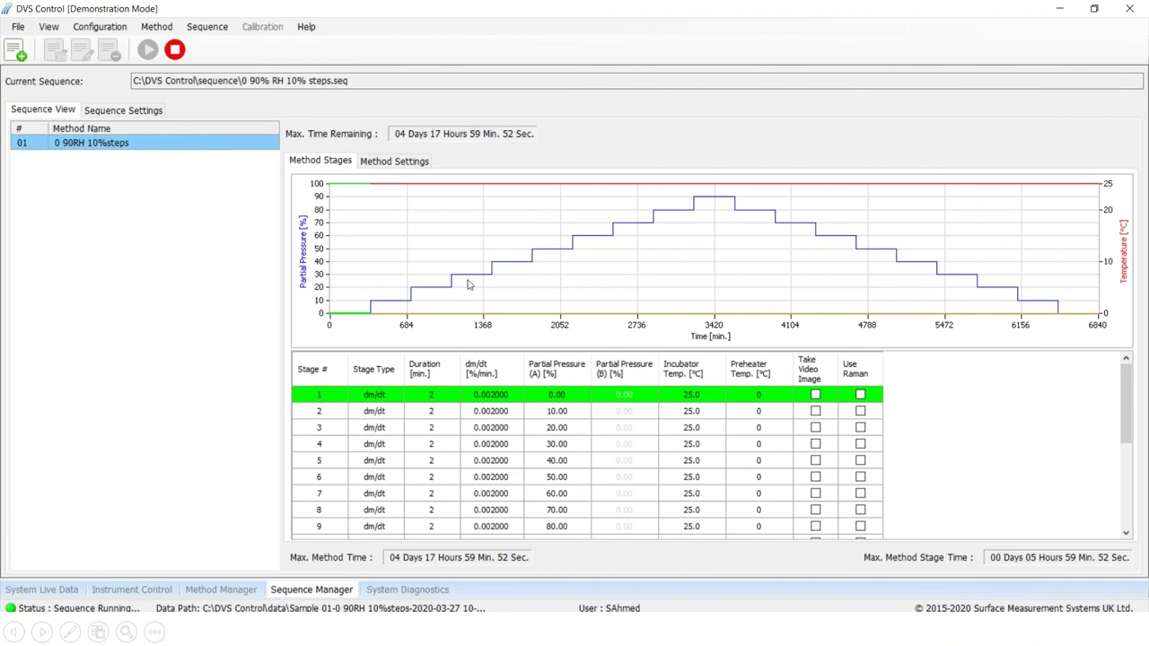
left_click(526, 275)
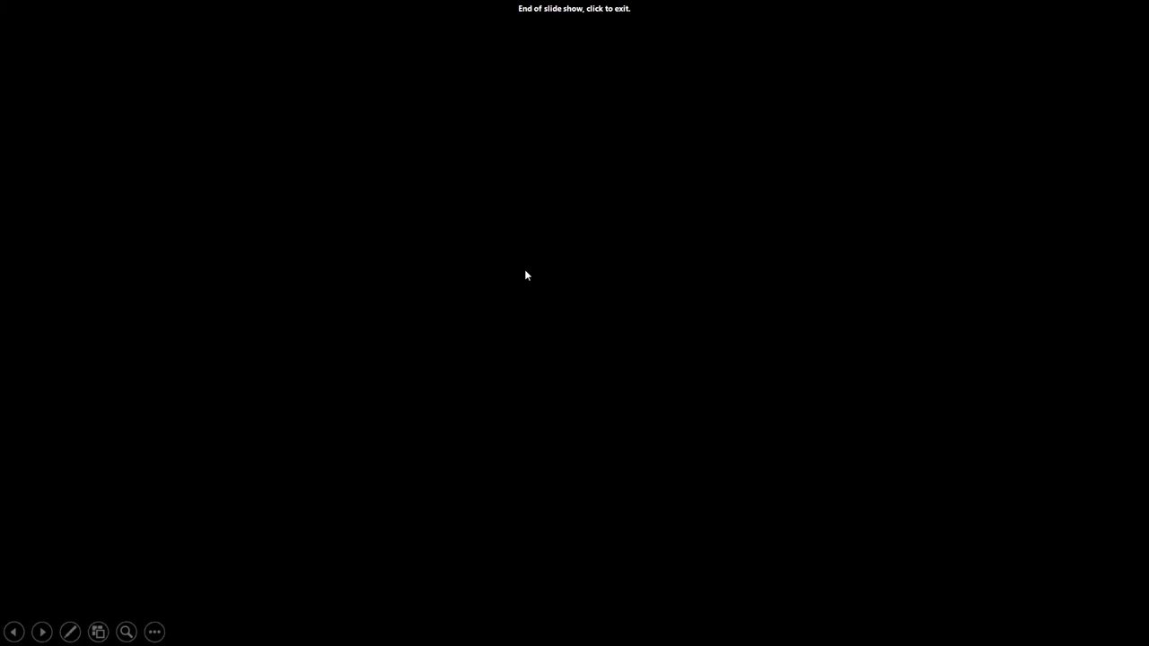
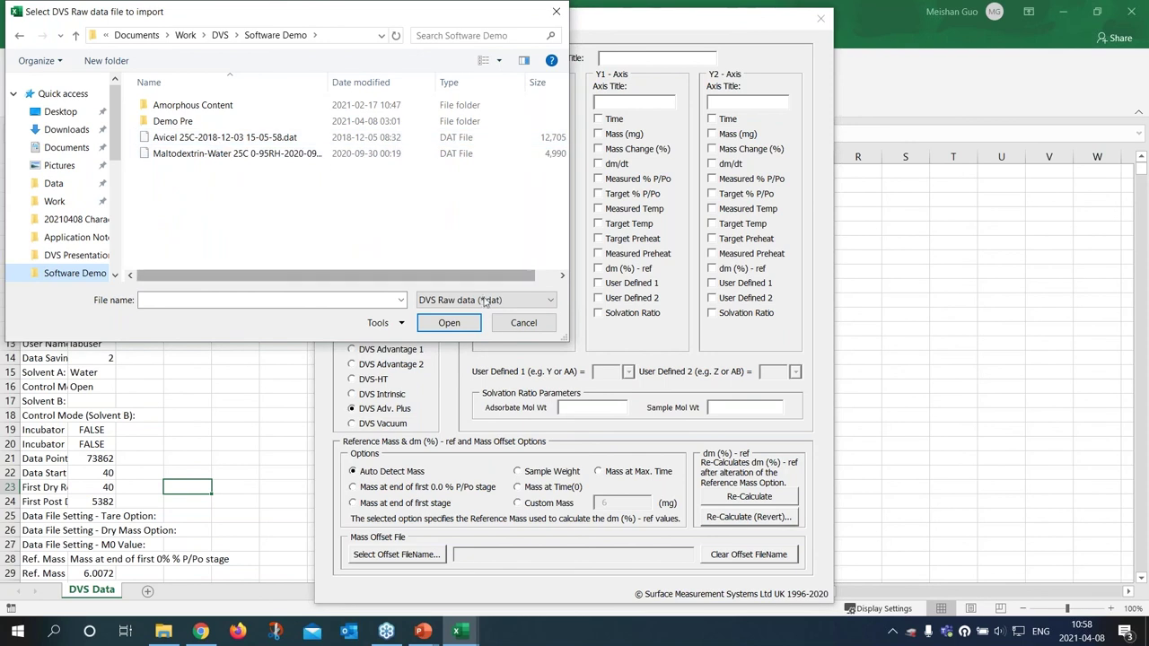
left_click(449, 323)
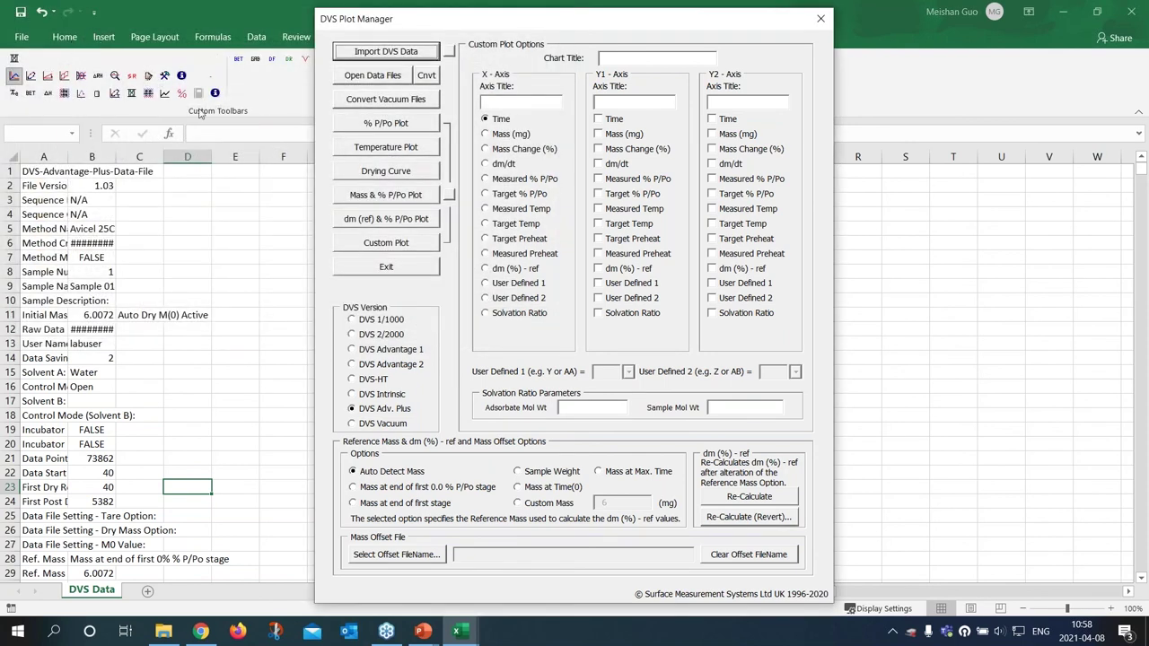
left_click(363, 221)
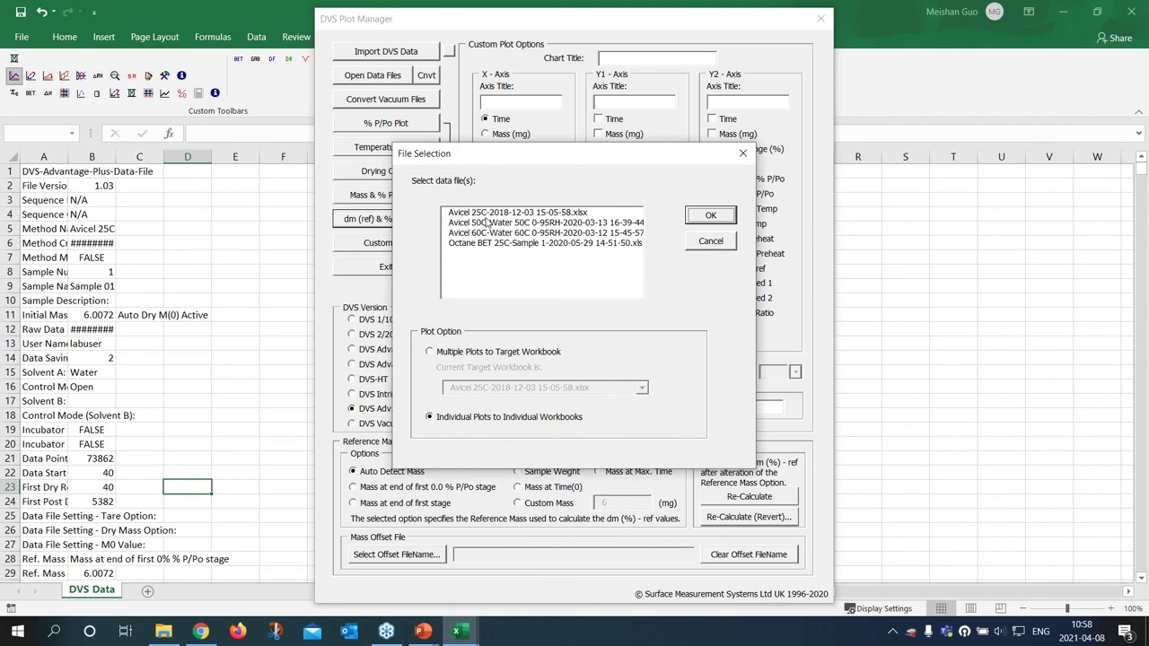
left_click(487, 214)
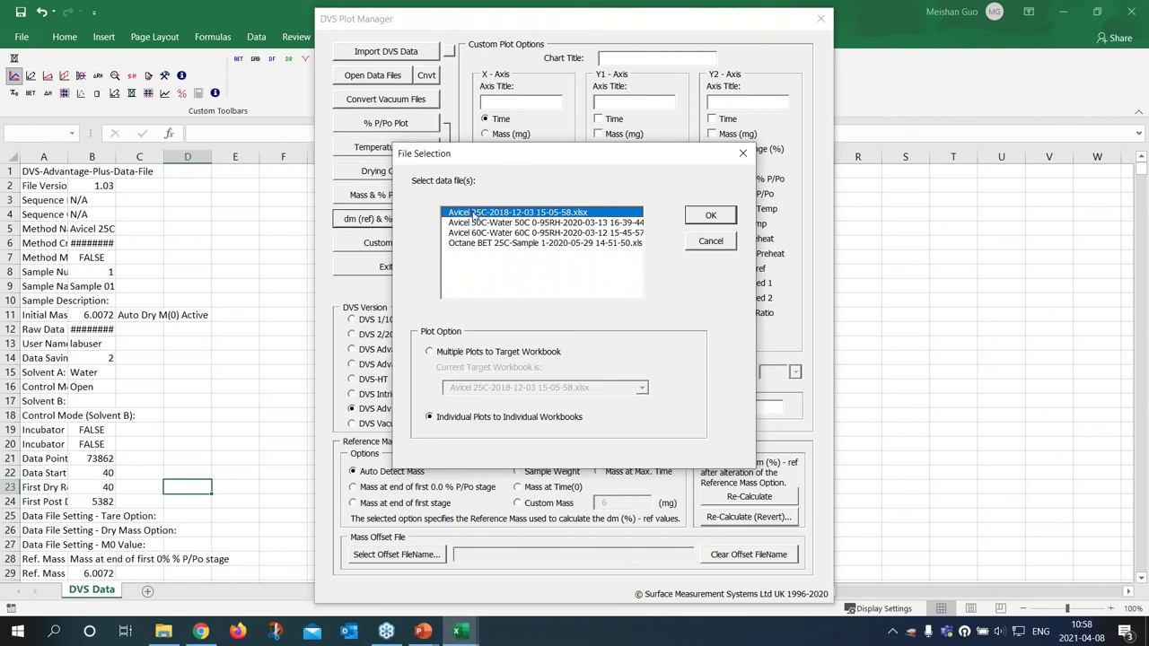
left_click(709, 216)
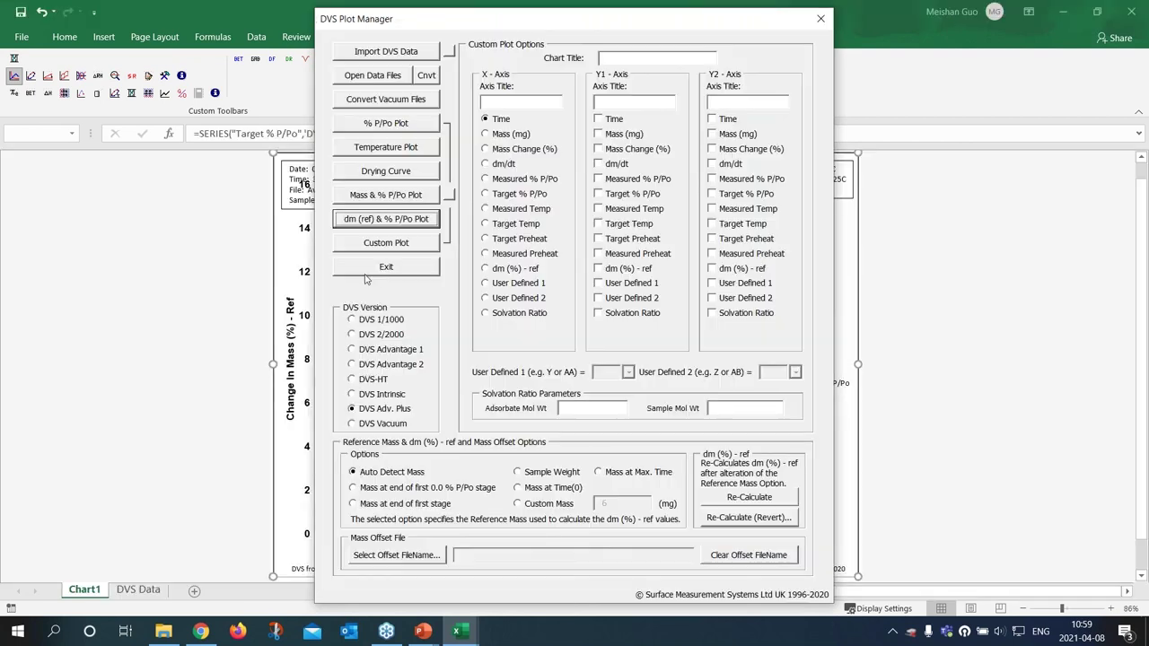
left_click(368, 274)
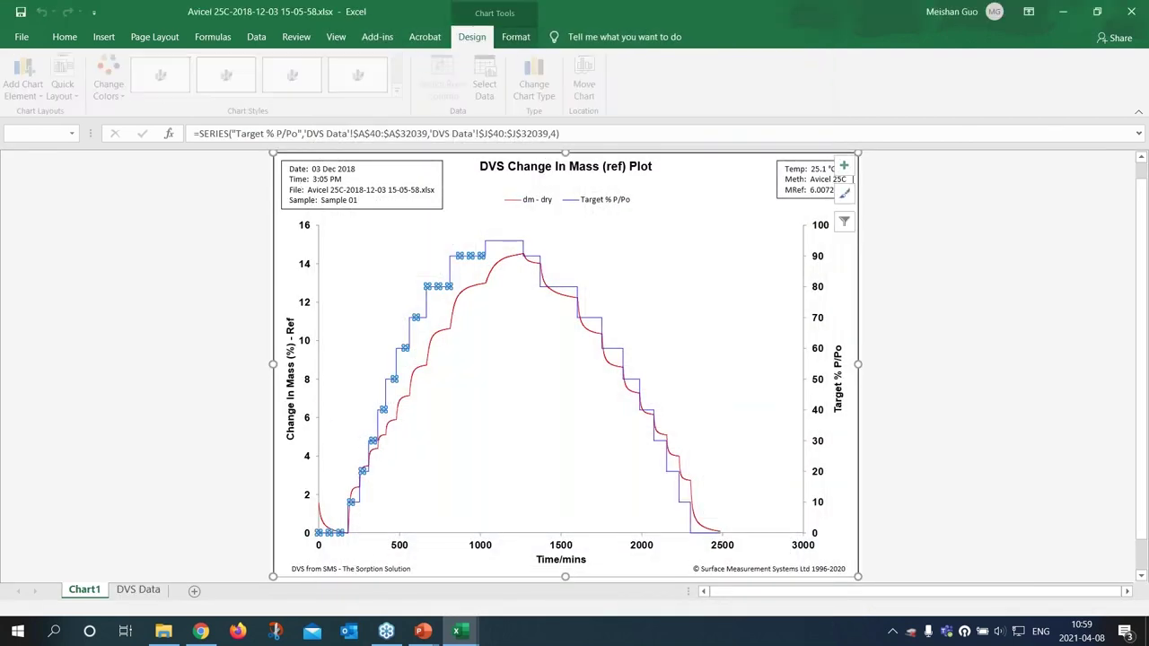
left_click(252, 505)
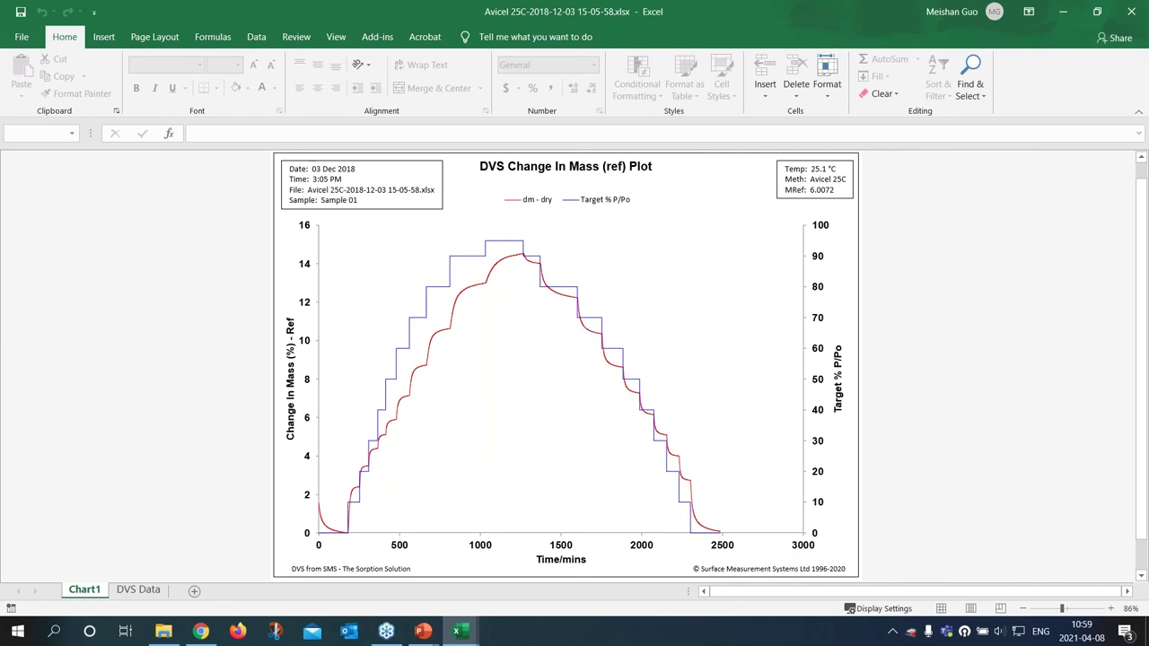
- Plot dm (ref) & % P/Po for the Avicel 25C, 50C and 60C files together, with the Avicel 25C file as target workbook
left_click(377, 37)
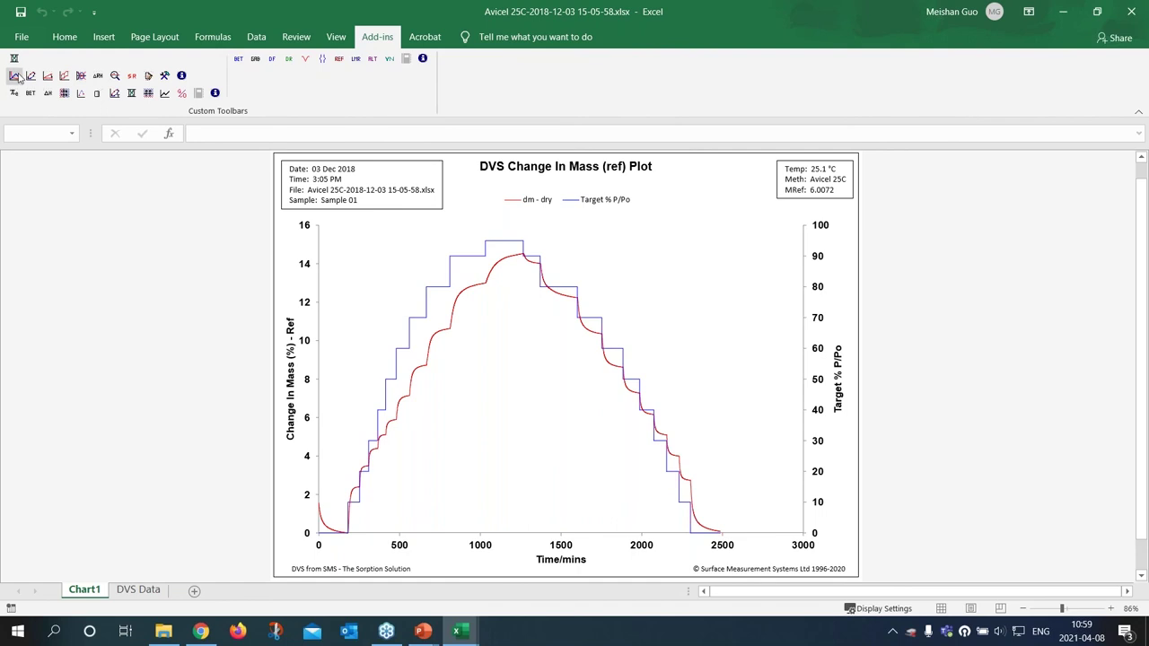
left_click(14, 77)
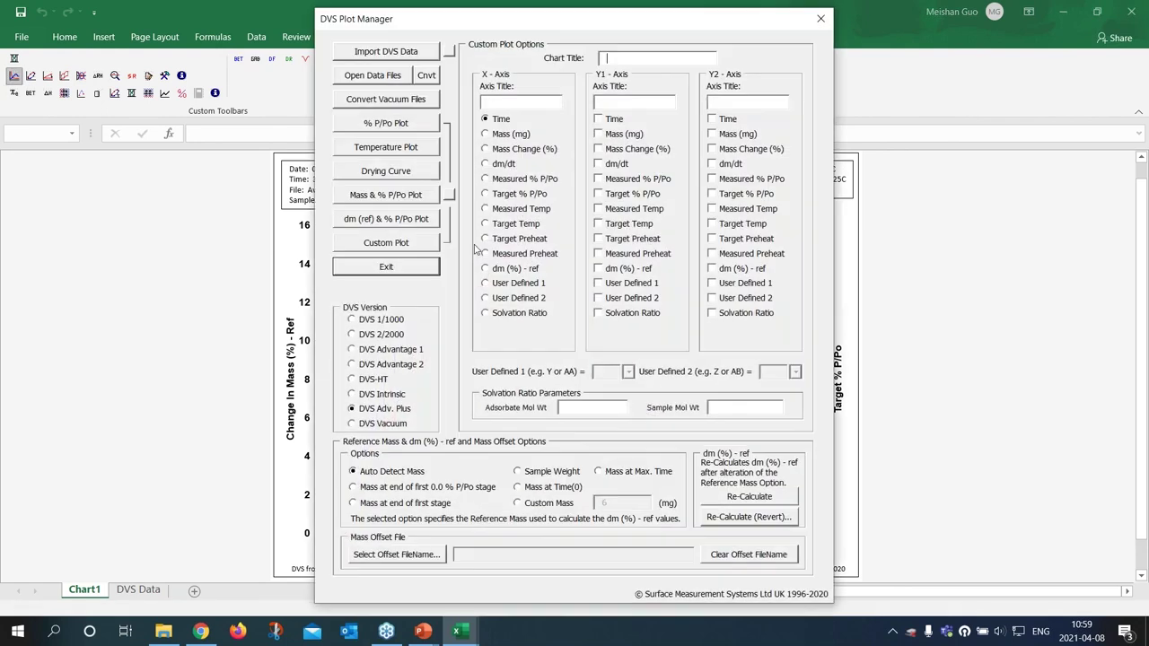
left_click(423, 224)
left_click(532, 212)
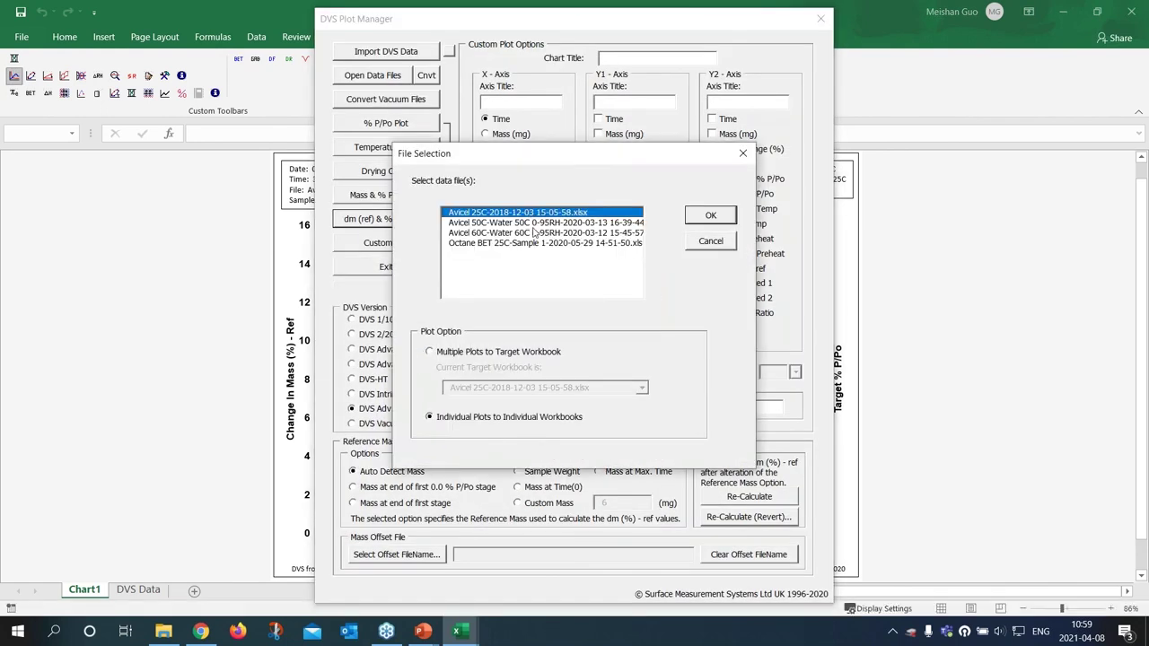
left_click(534, 233, "shift")
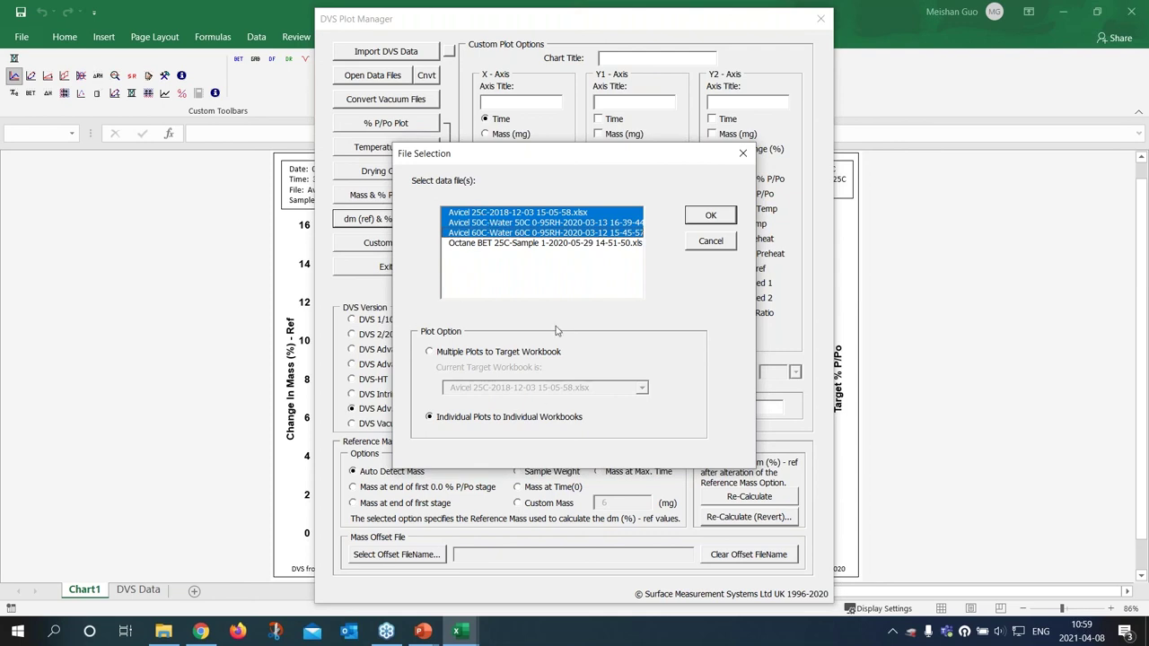
left_click(519, 353)
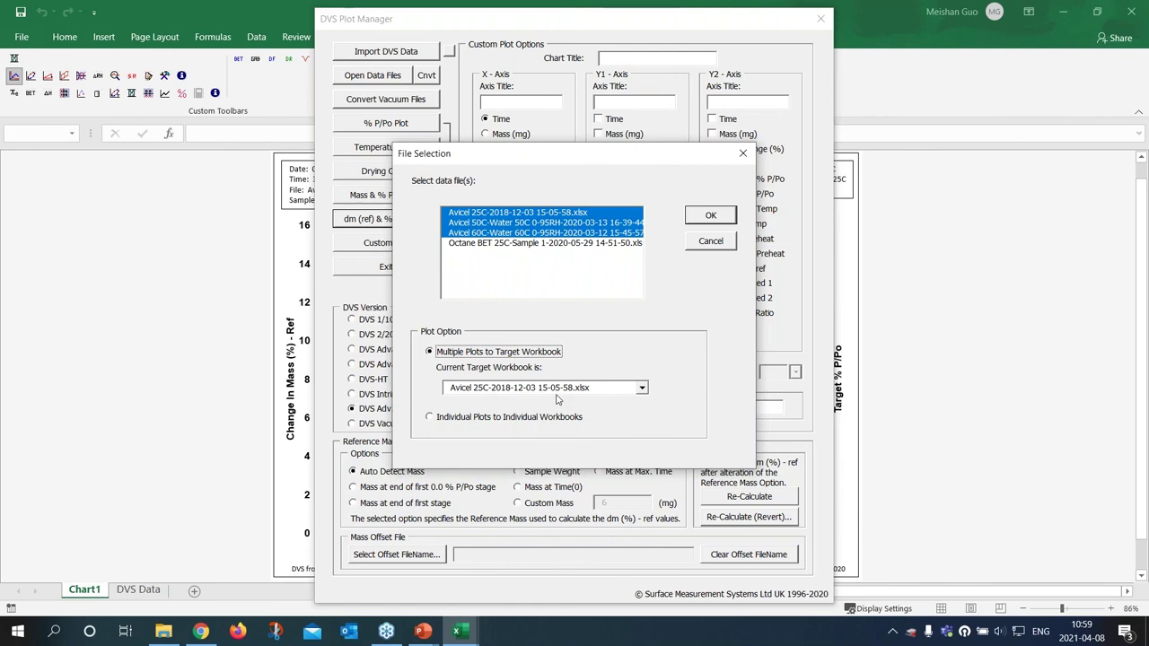
left_click(710, 215)
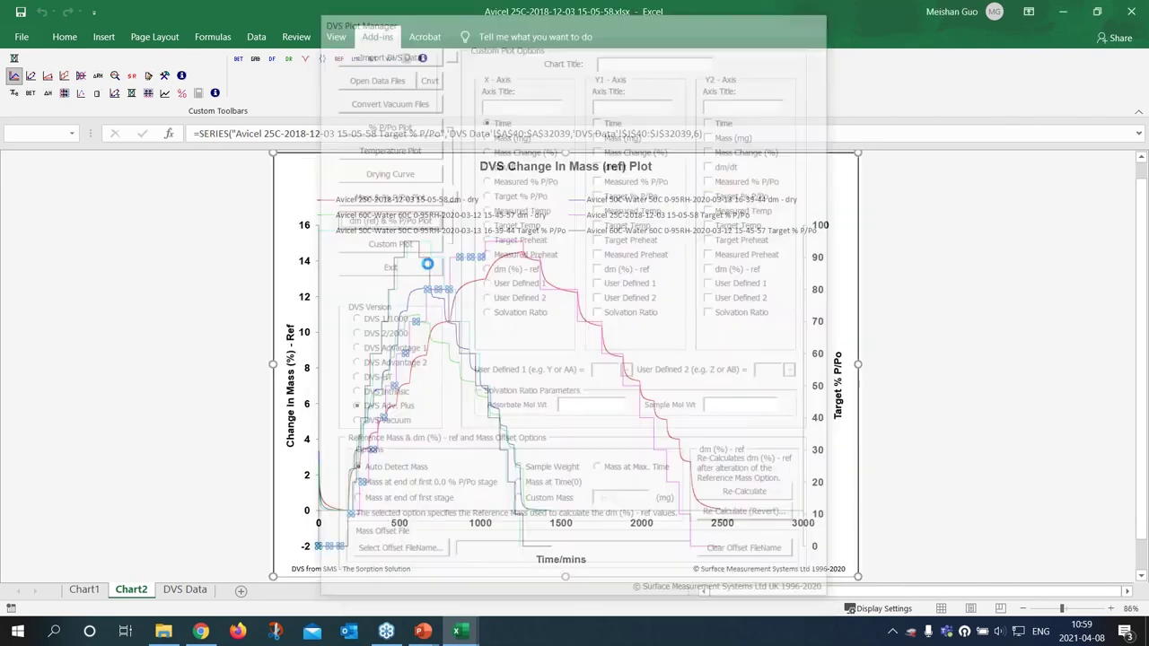
left_click(424, 267)
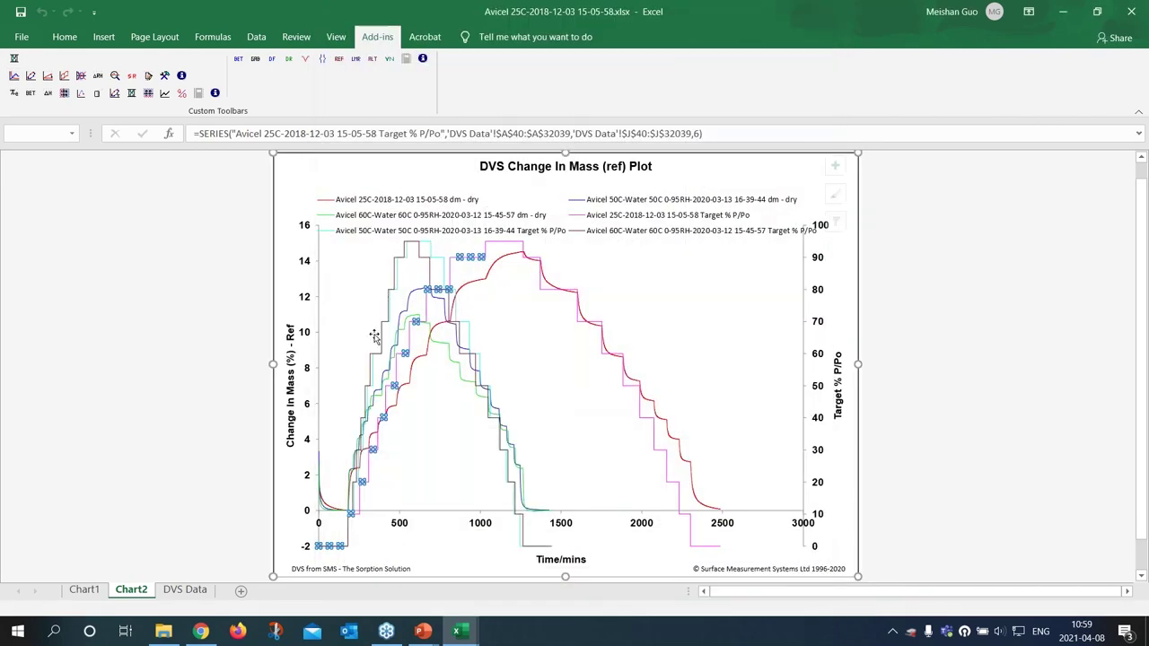
- Delete all Target % P/Po series from the combined chart, keeping only the three change-in-mass curves
left_click(395, 270)
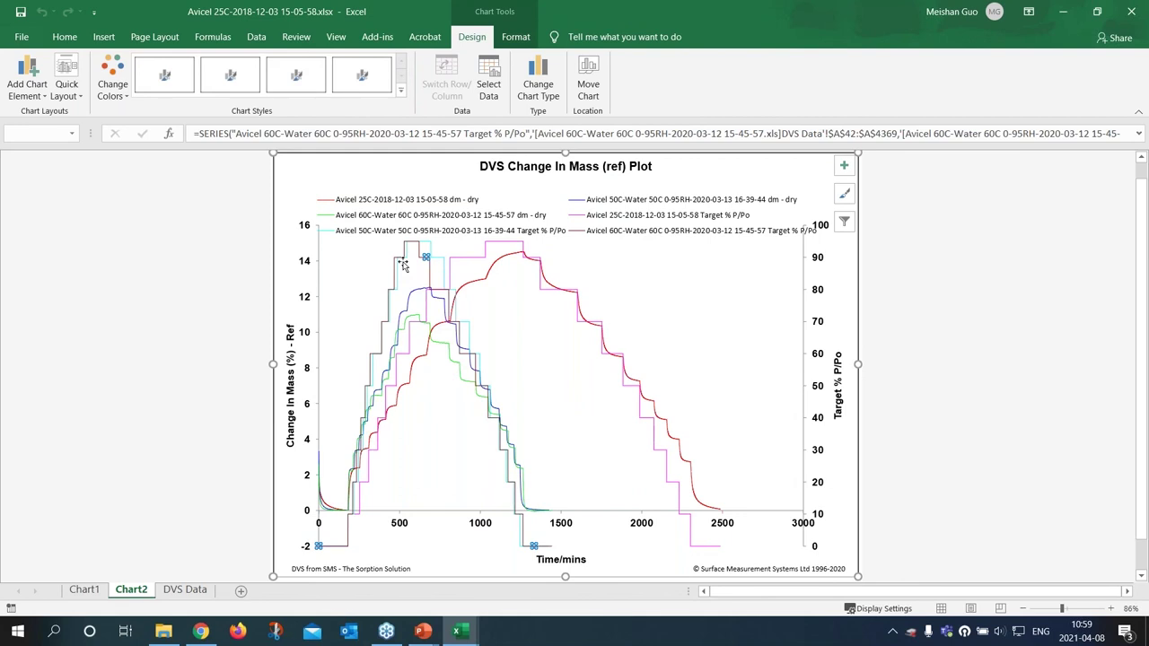
key("Delete")
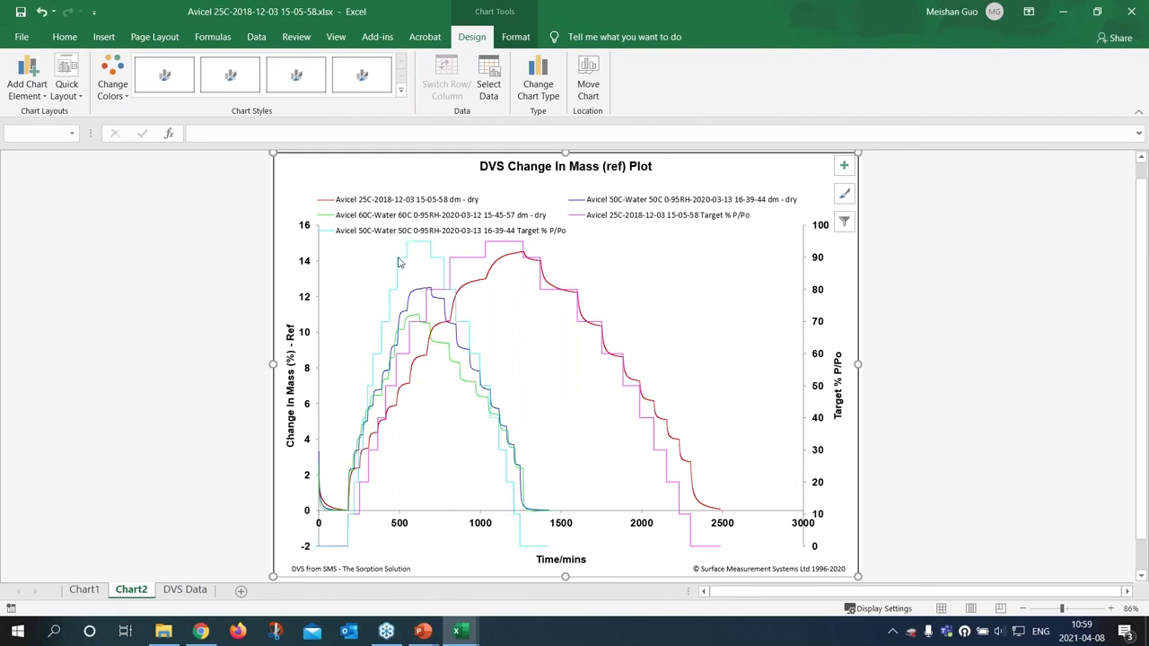
left_click(404, 261)
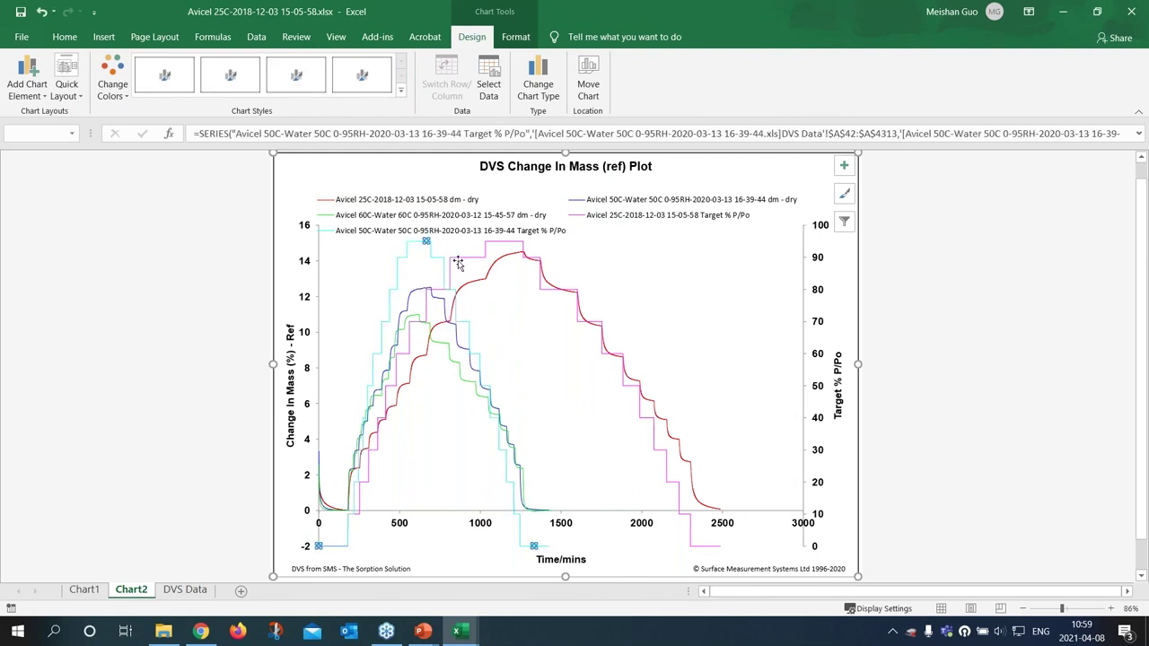
key("Delete")
left_click(458, 262)
key("Delete")
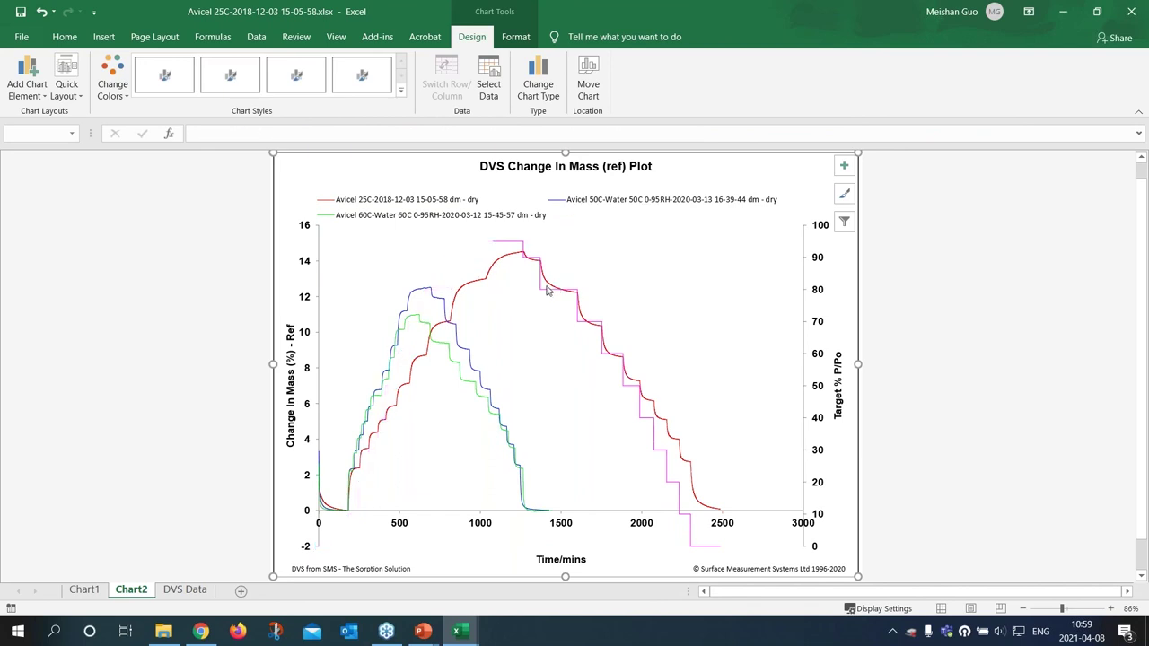
left_click(545, 295)
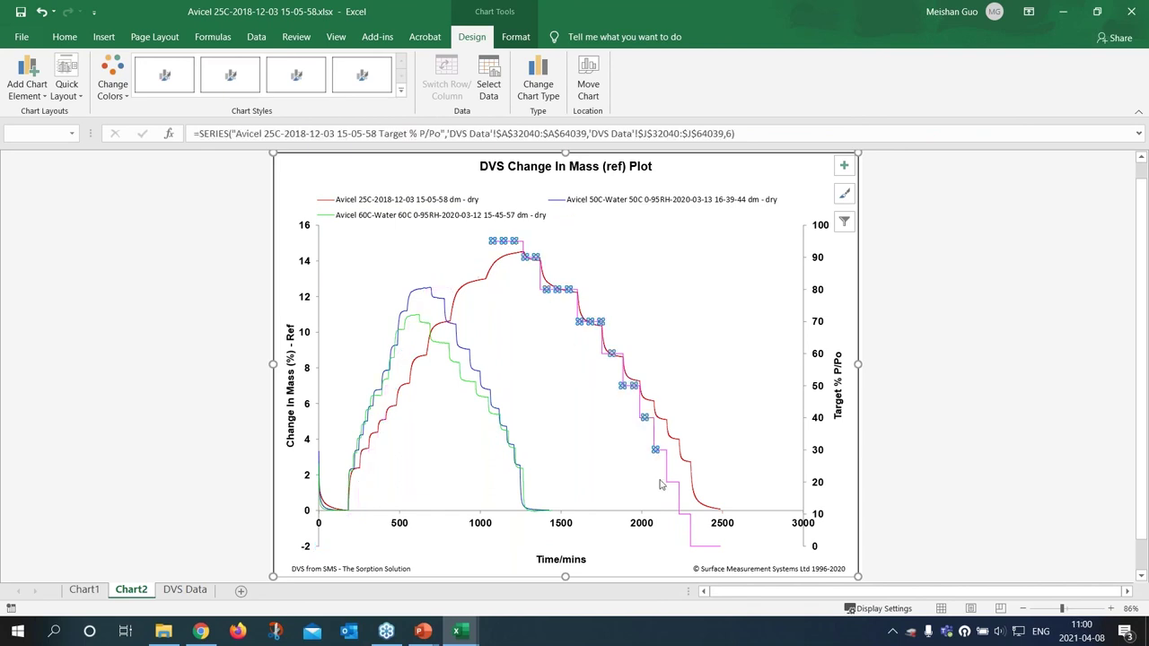
key("Delete")
left_click(694, 506)
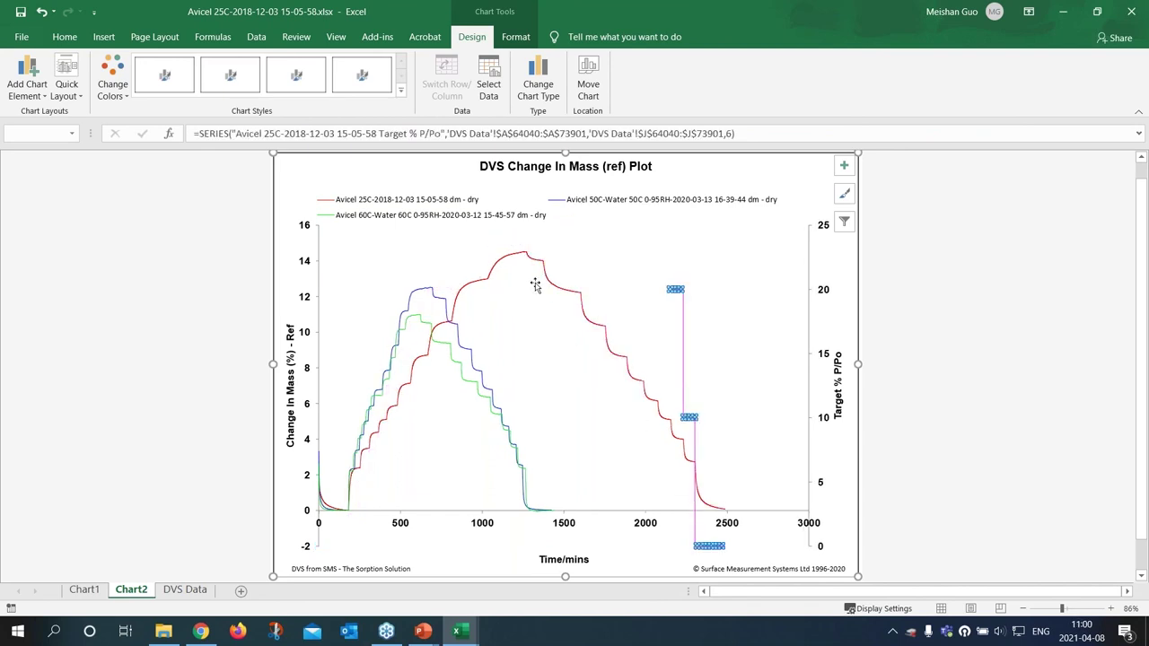
key("Delete")
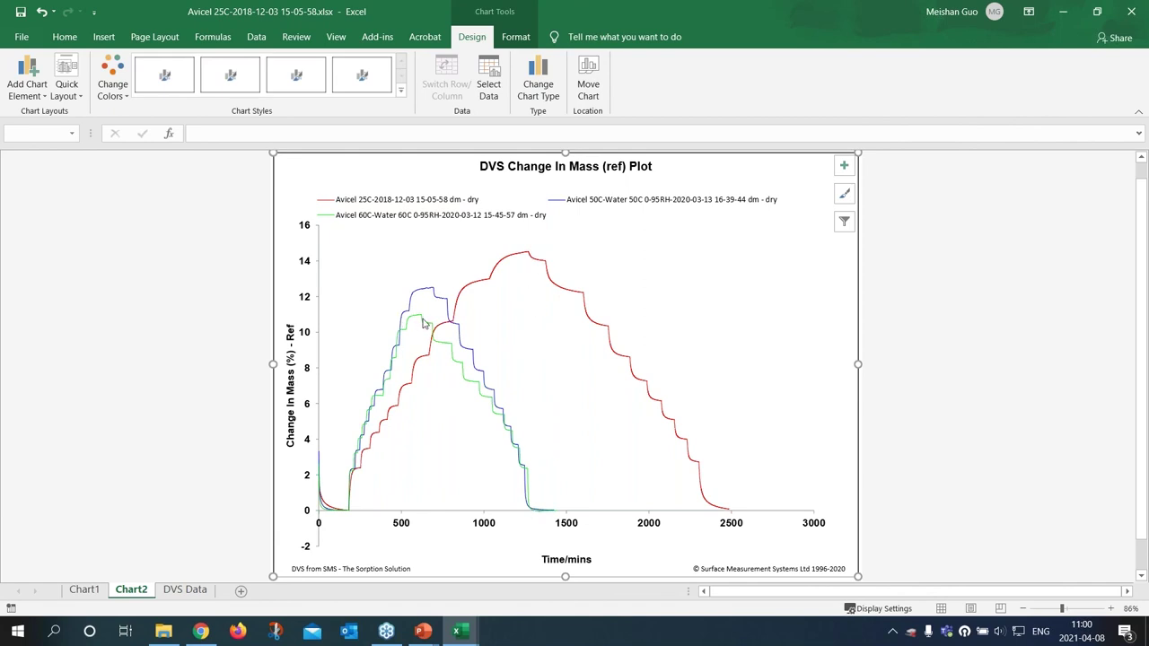
mouse_move(428, 326)
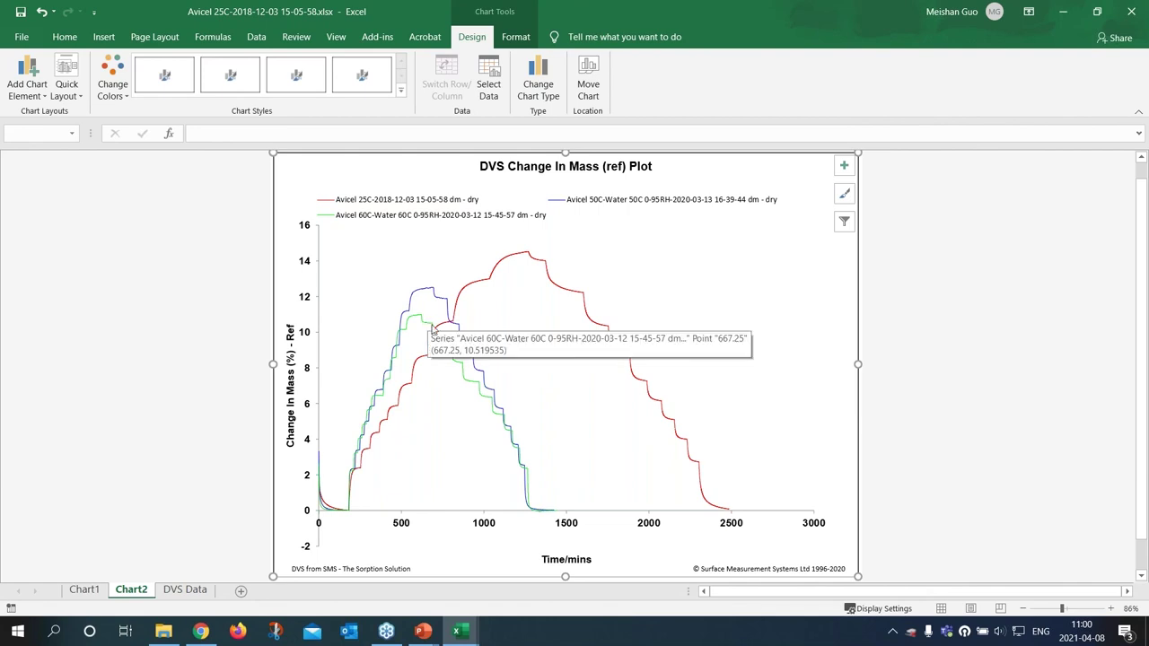
mouse_move(433, 358)
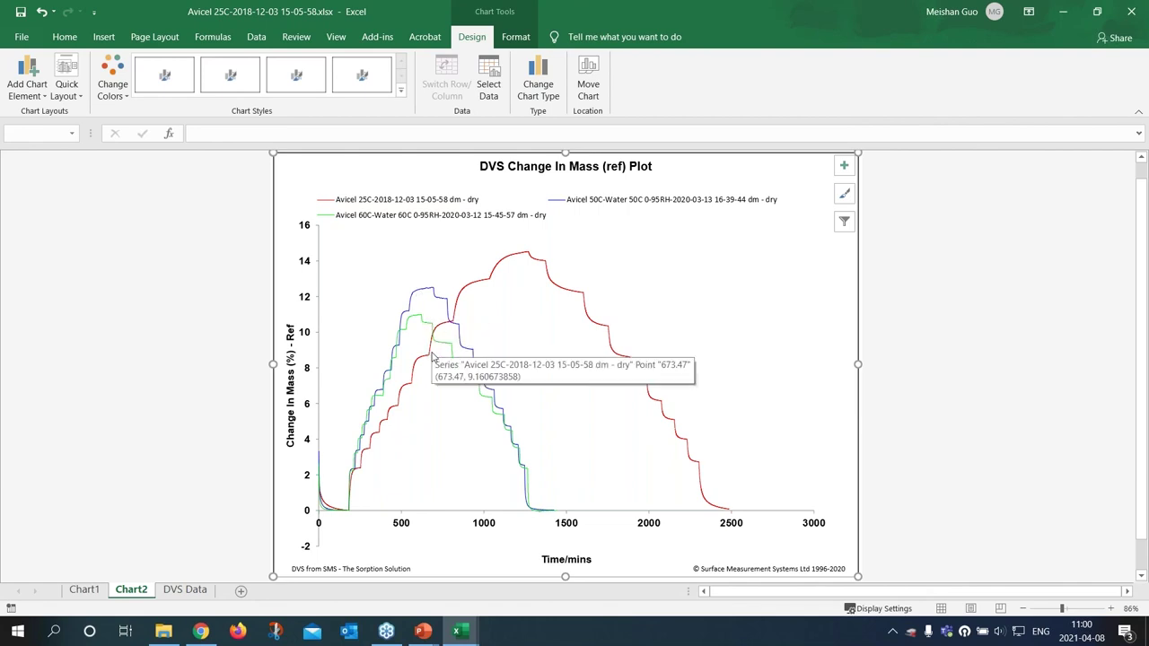
left_click(369, 40)
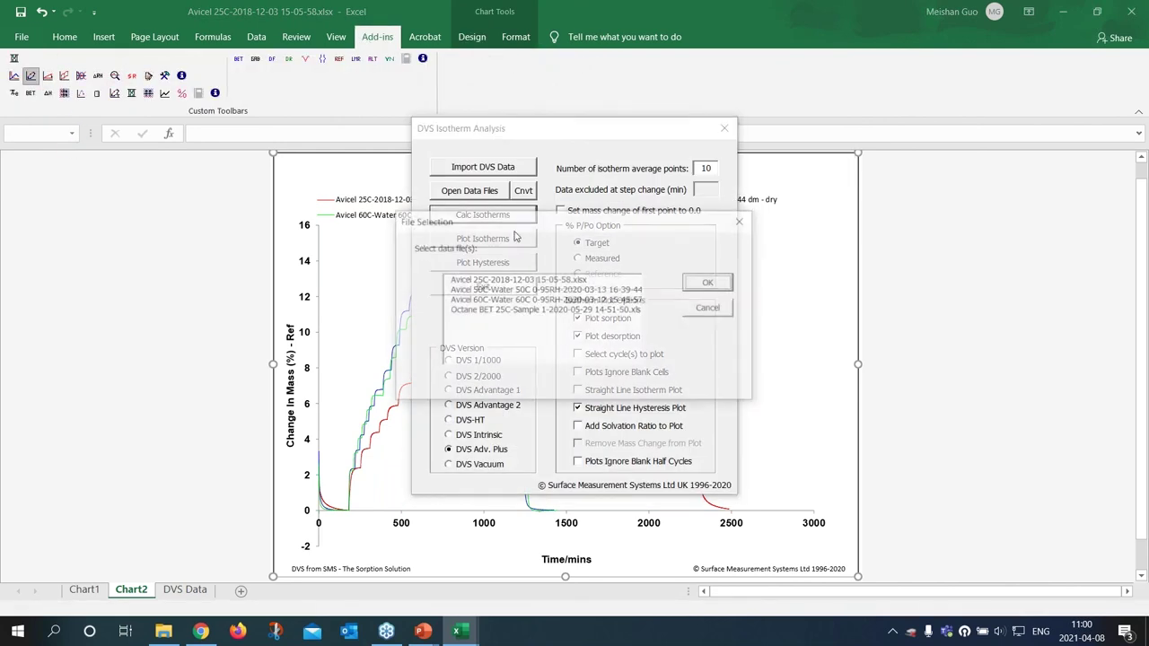
left_click(555, 284)
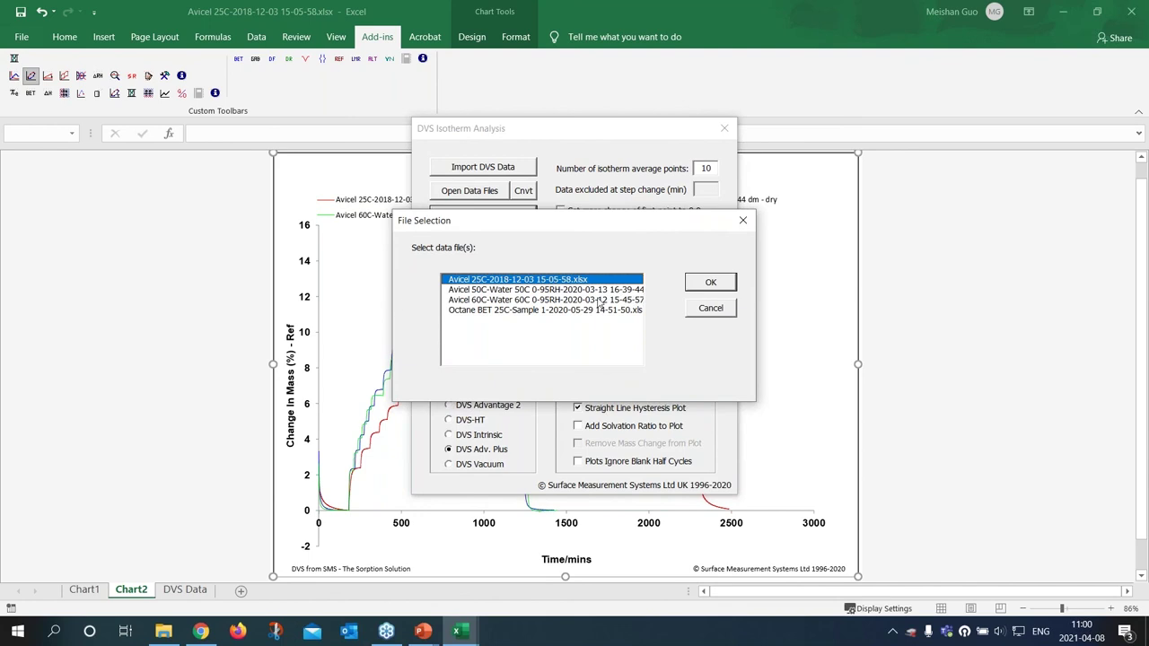
left_click_drag(691, 219, 995, 225)
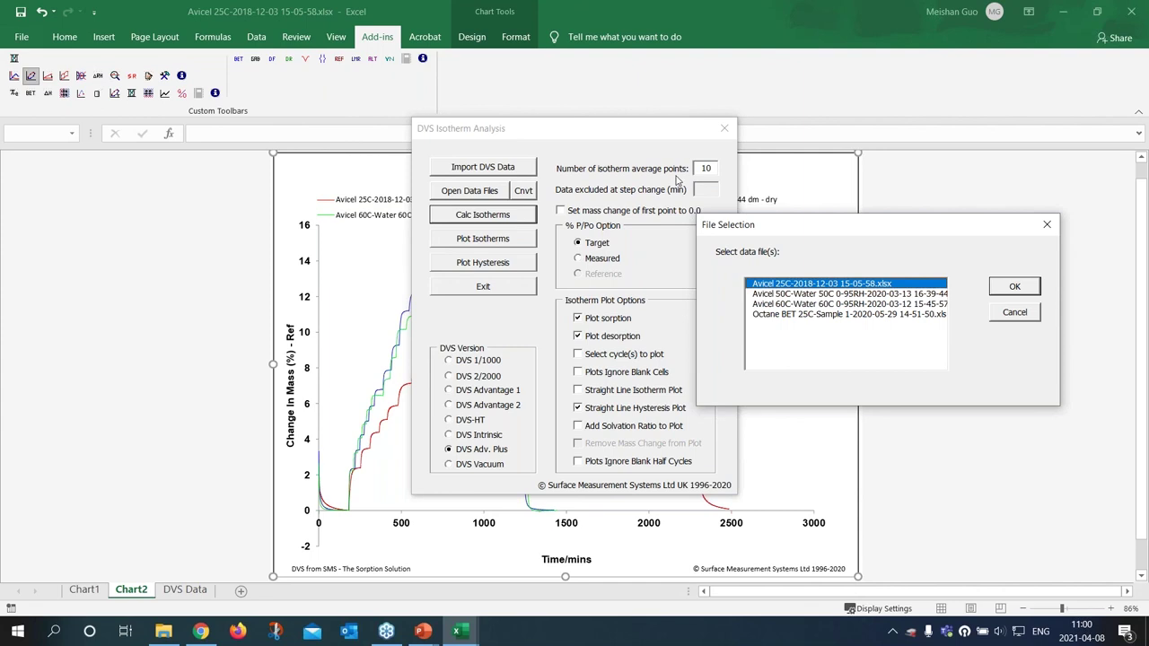
left_click(1017, 287)
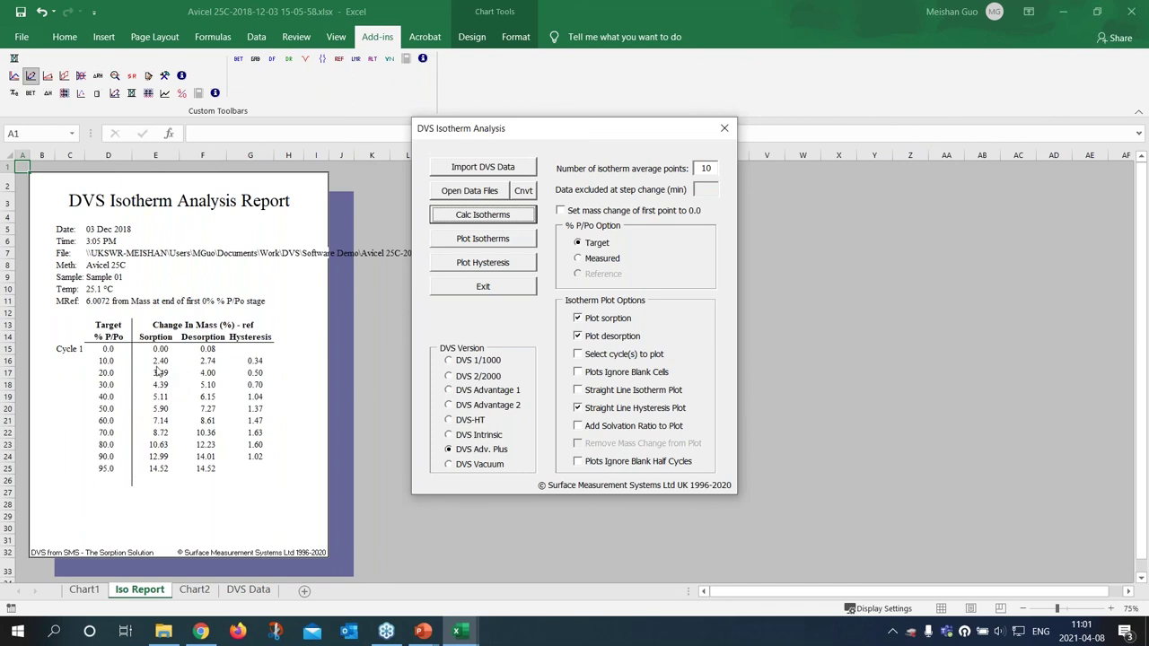
- Plot the sorption and desorption isotherms for the Avicel 25C file in its own workbook
left_click(473, 239)
left_click(552, 212)
double_click(552, 213)
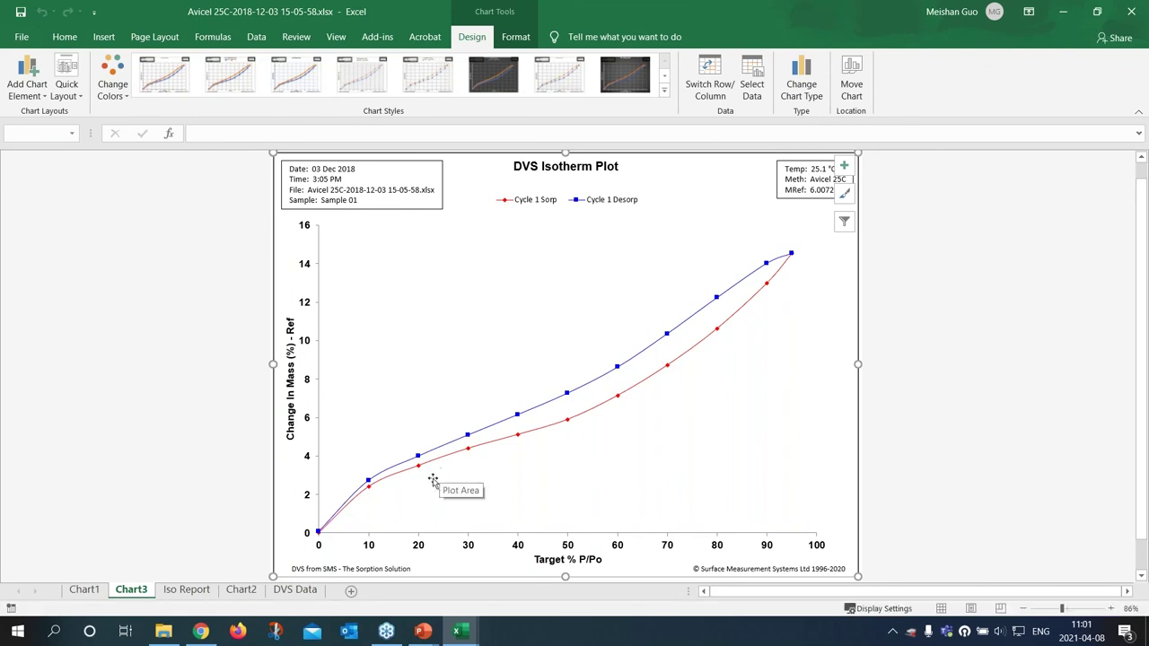
- Try to plot the isotherms of the Avicel 25C, 50C and 60C files together, with the Avicel 25C file as target workbook
left_click(296, 591)
scroll(228, 443, "down", 7)
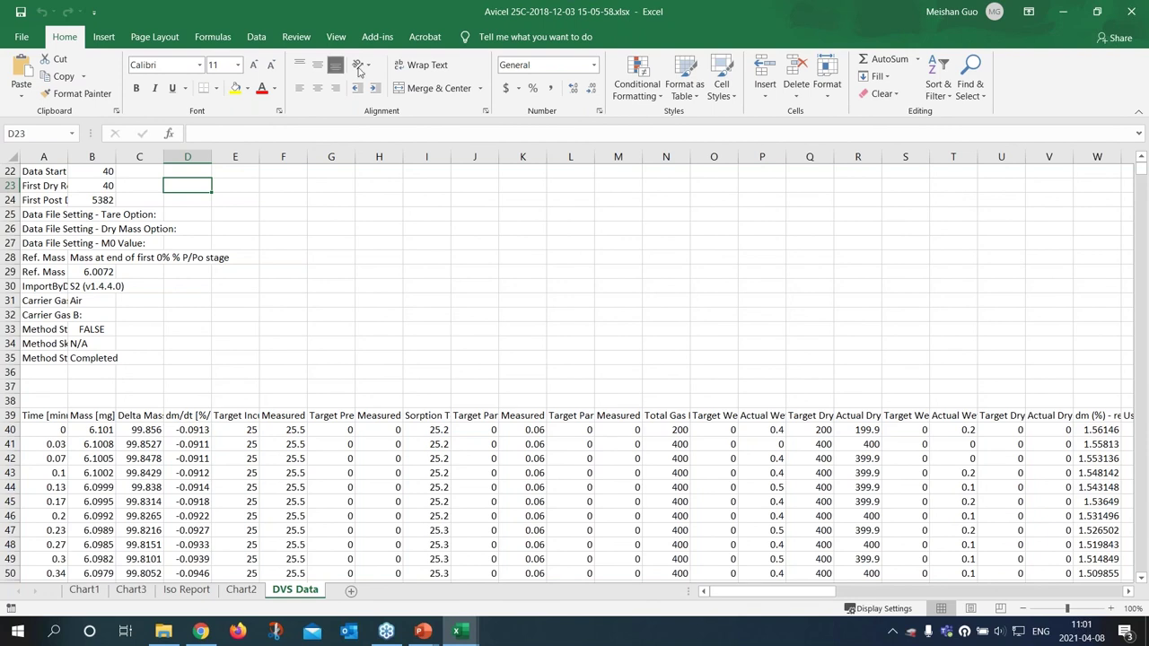
left_click(377, 37)
left_click(30, 76)
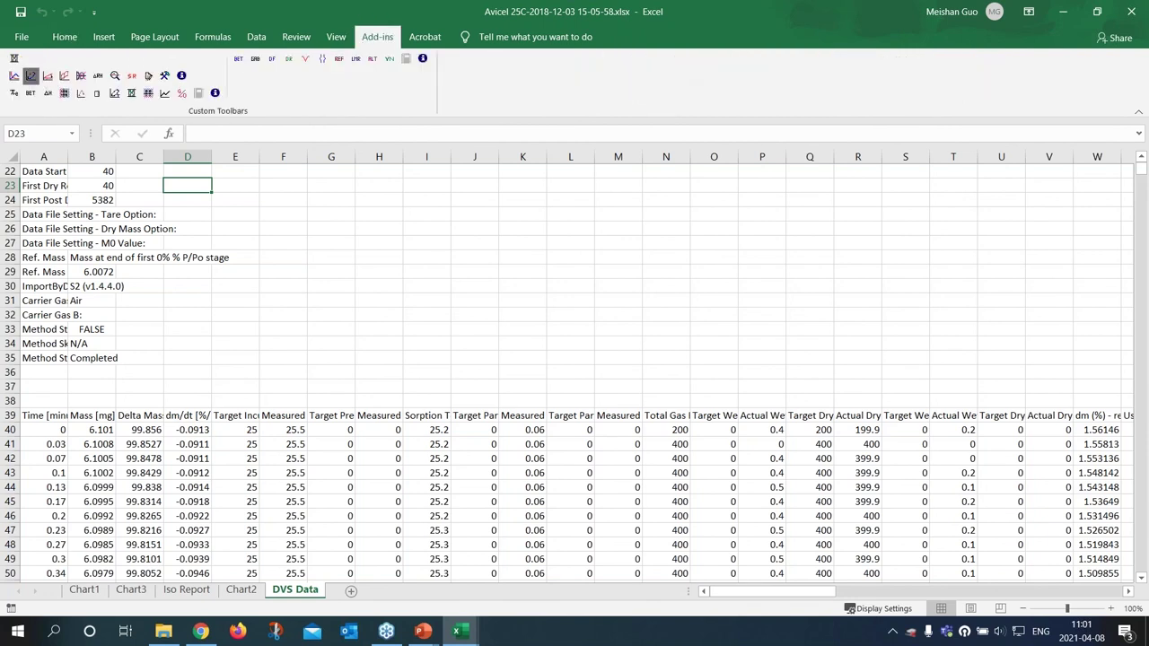
left_click(478, 241)
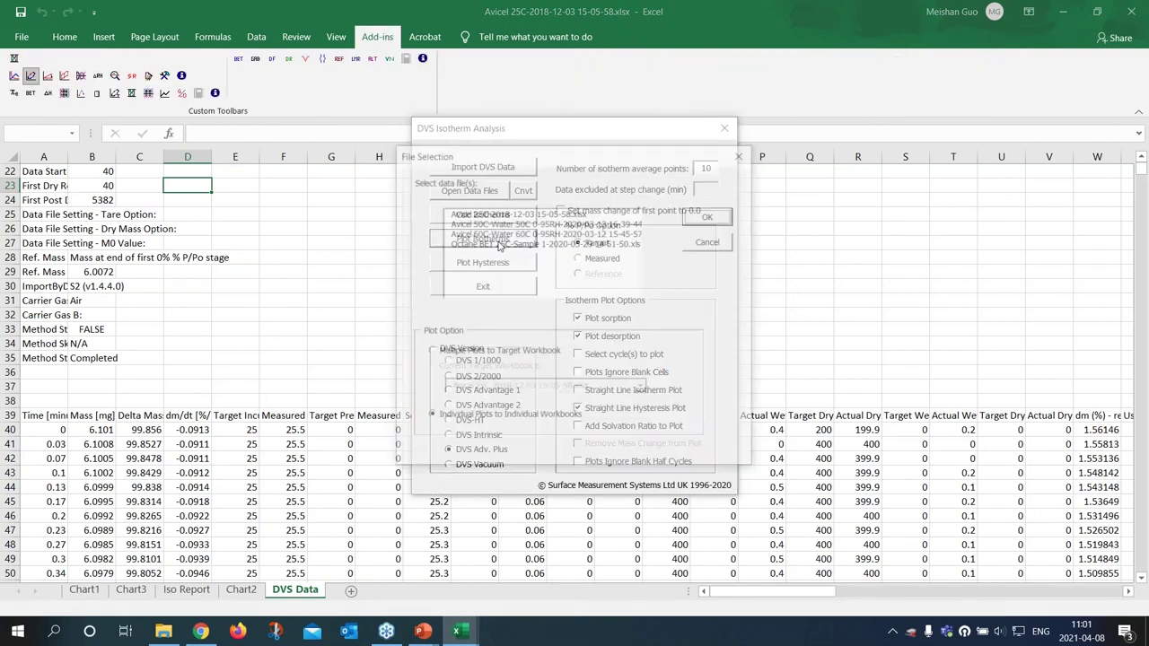
left_click(621, 214)
left_click(596, 237, "shift")
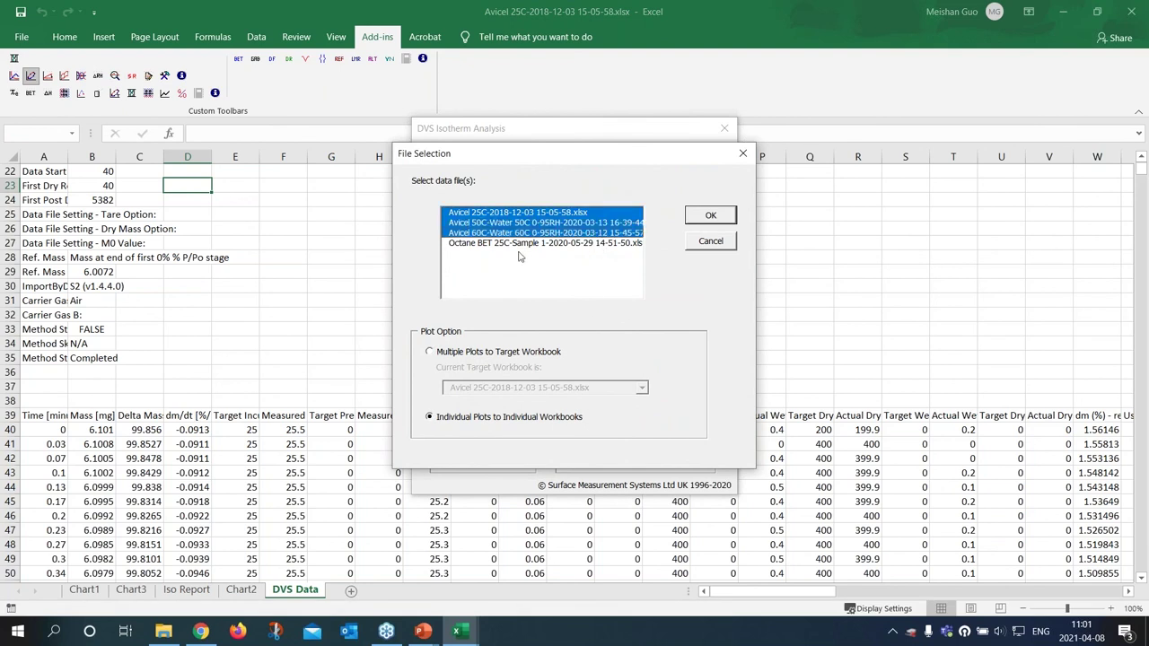
left_click(540, 356)
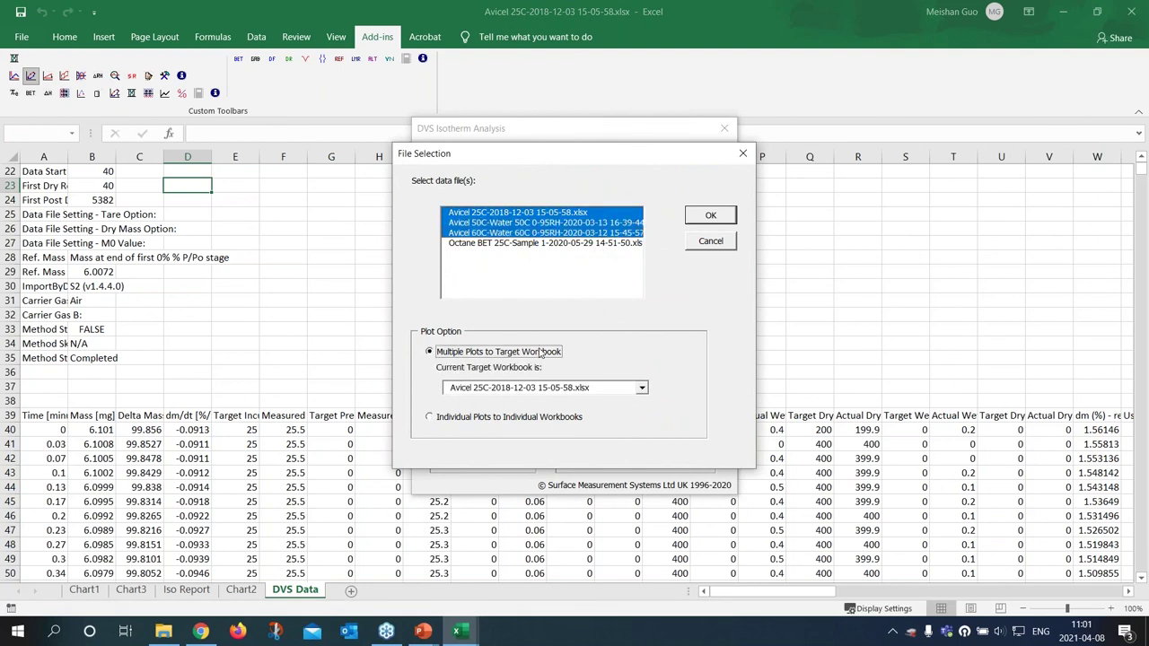
left_click(709, 216)
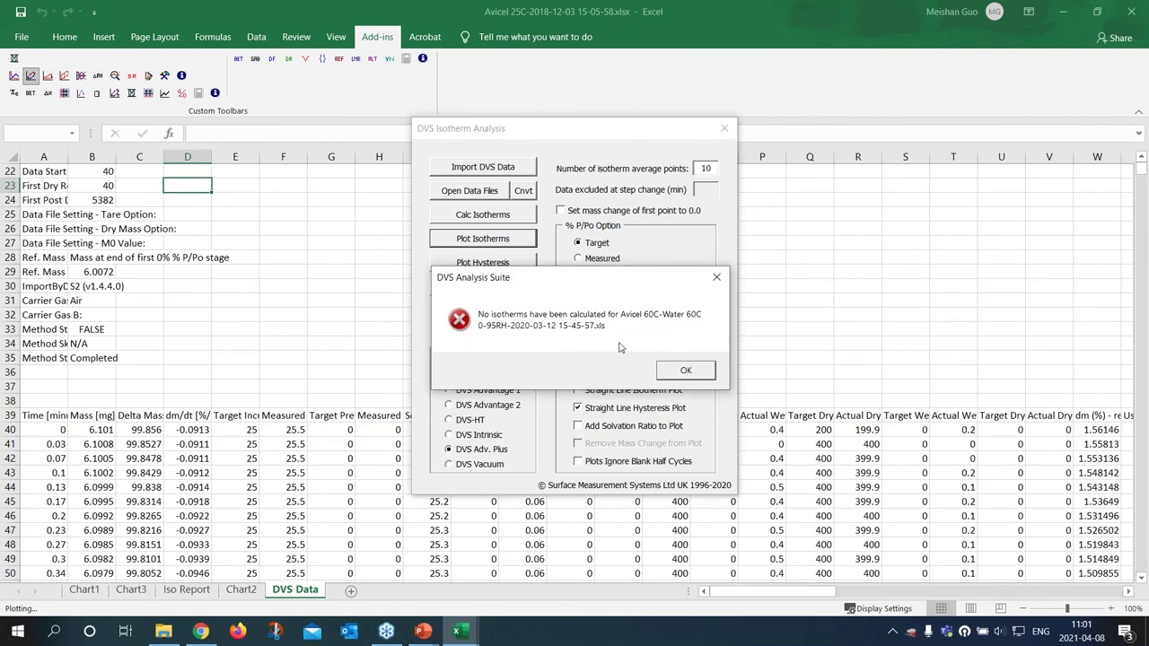
left_click(706, 377)
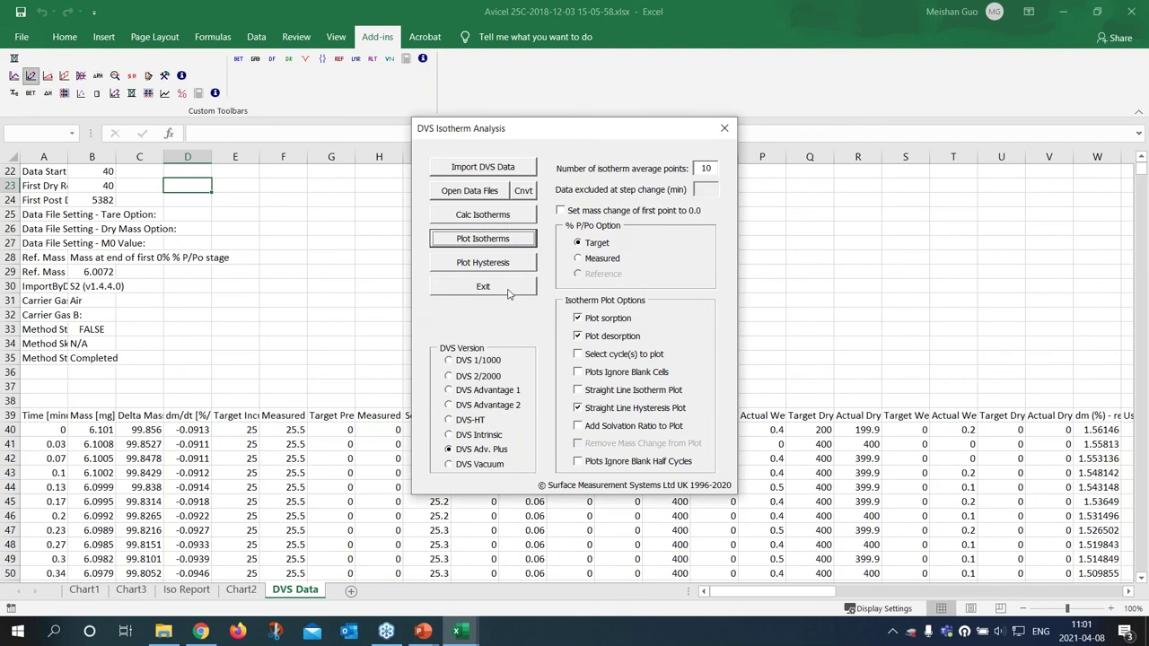
left_click(507, 292)
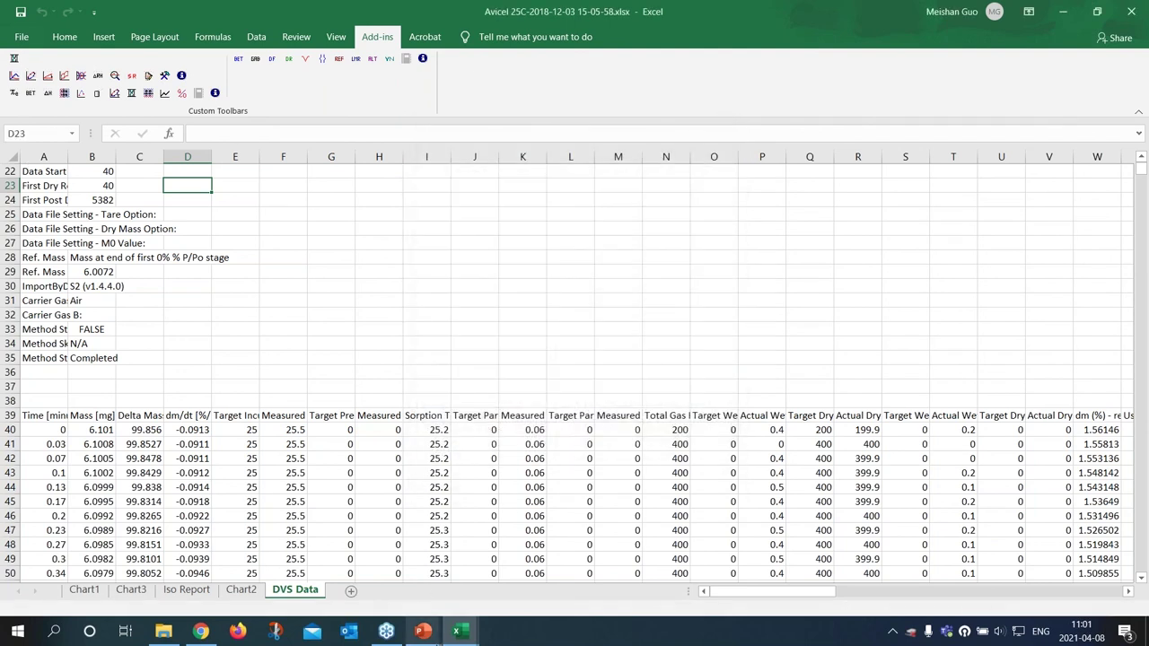
left_click(457, 634)
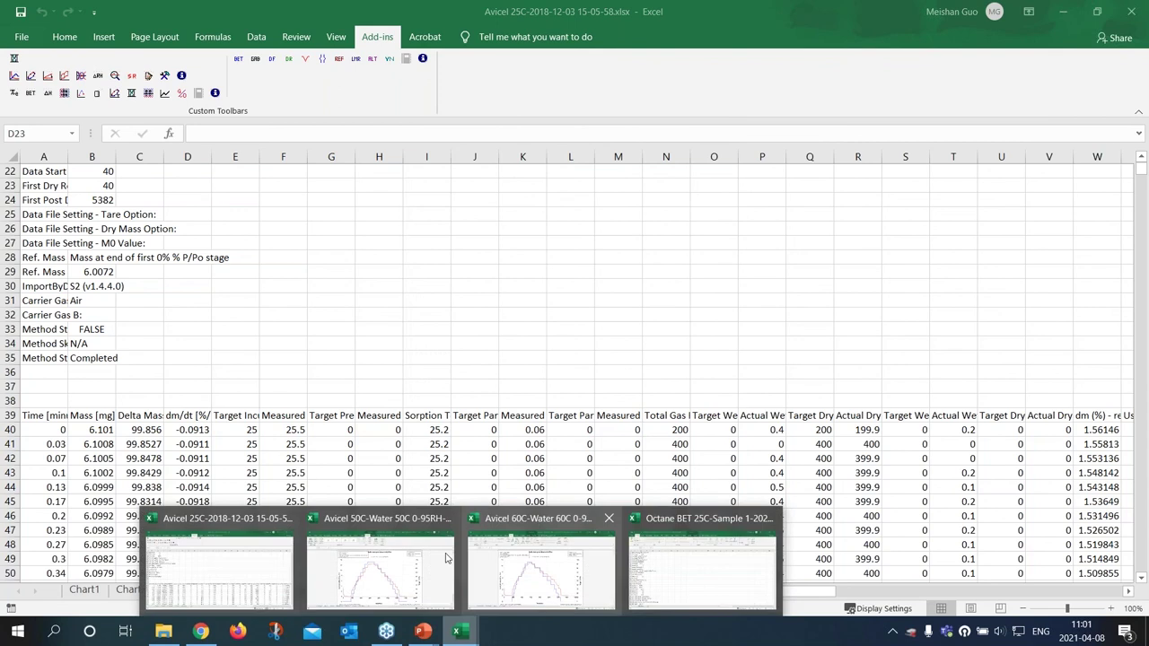
left_click(648, 557)
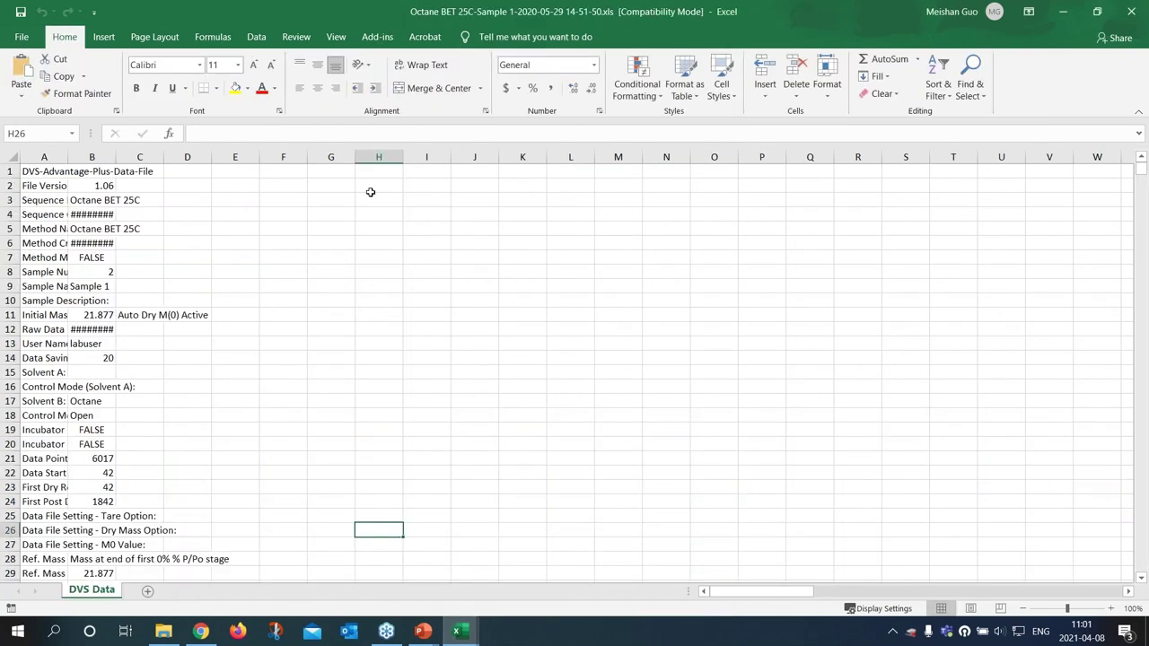
left_click(377, 37)
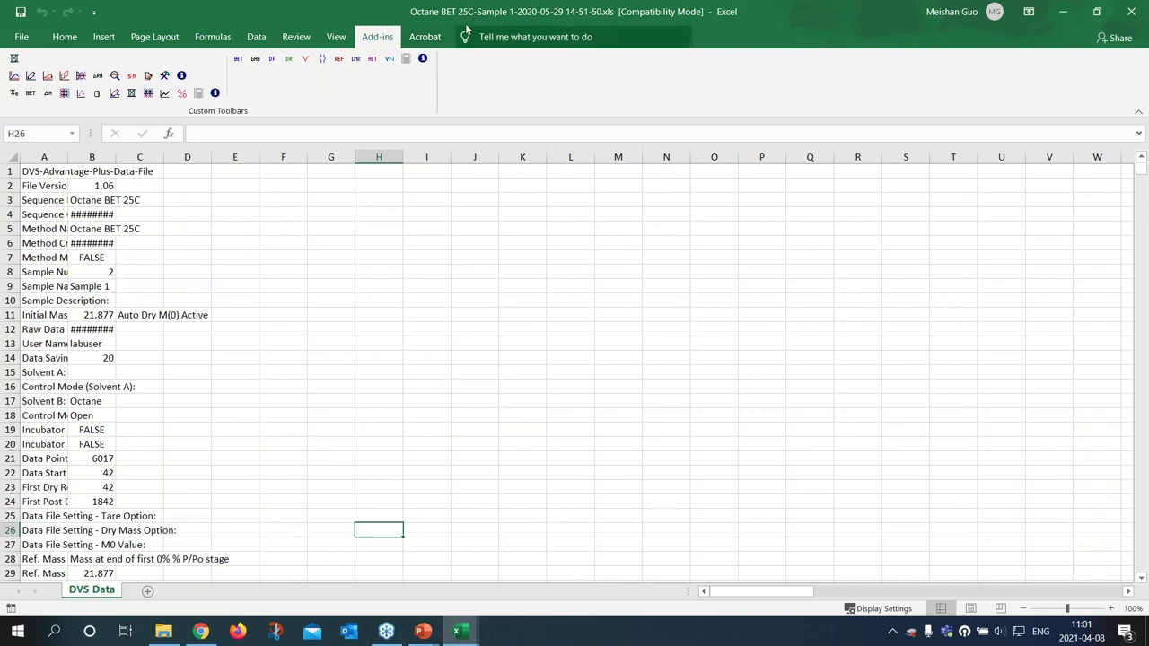
left_click(14, 76)
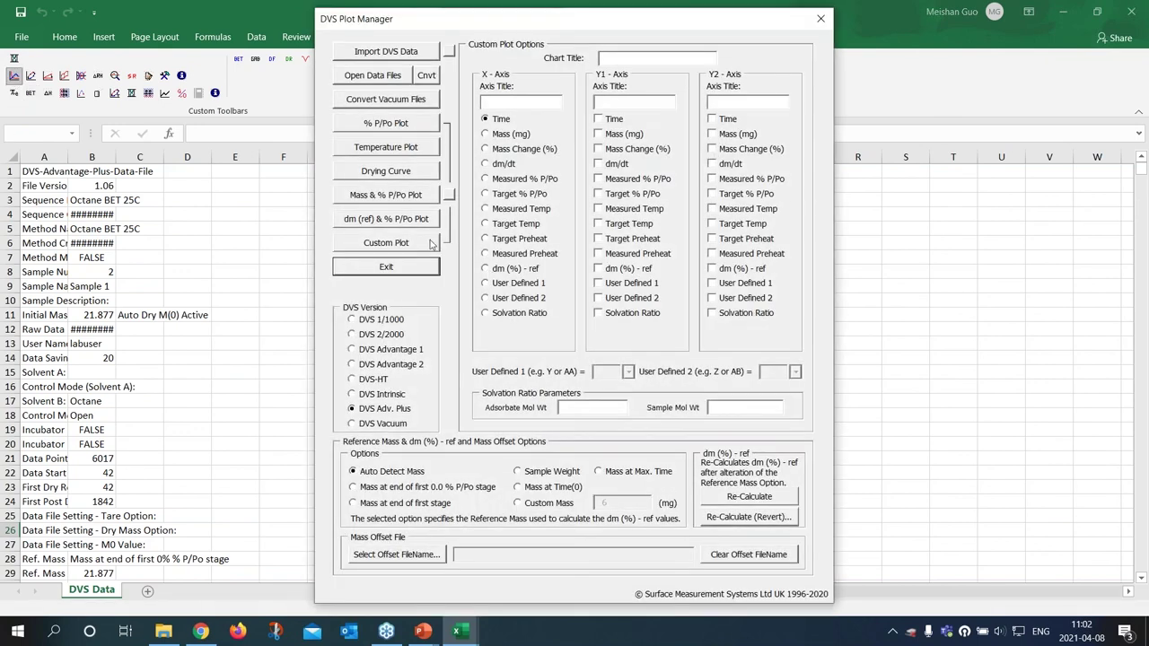
left_click(411, 228)
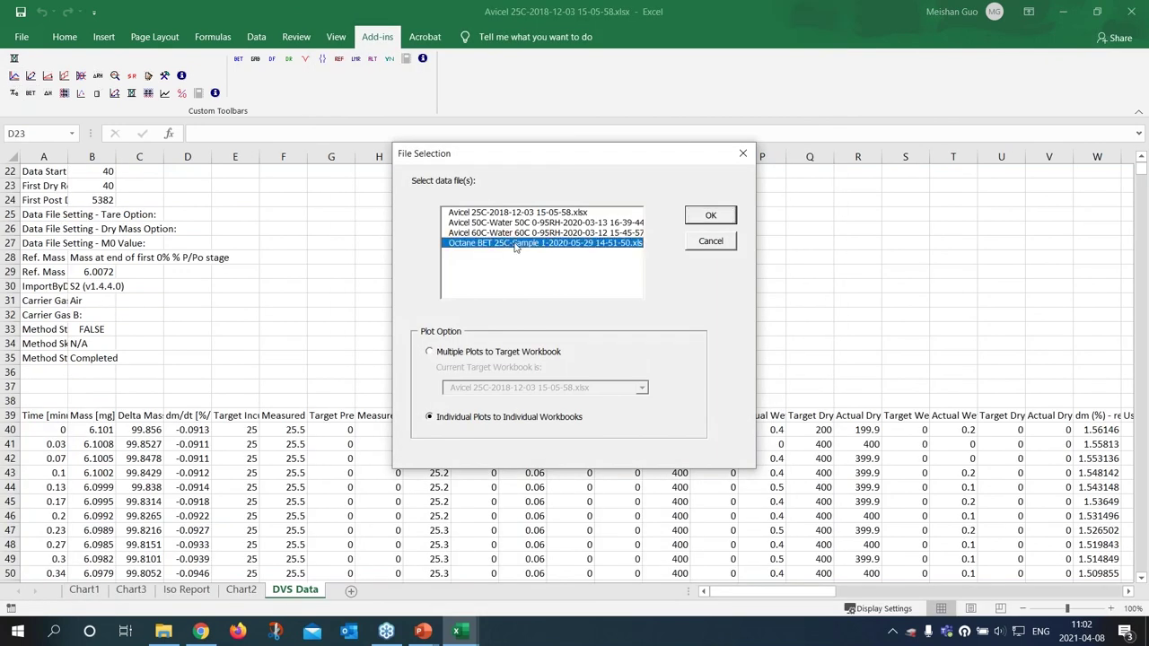
double_click(515, 244)
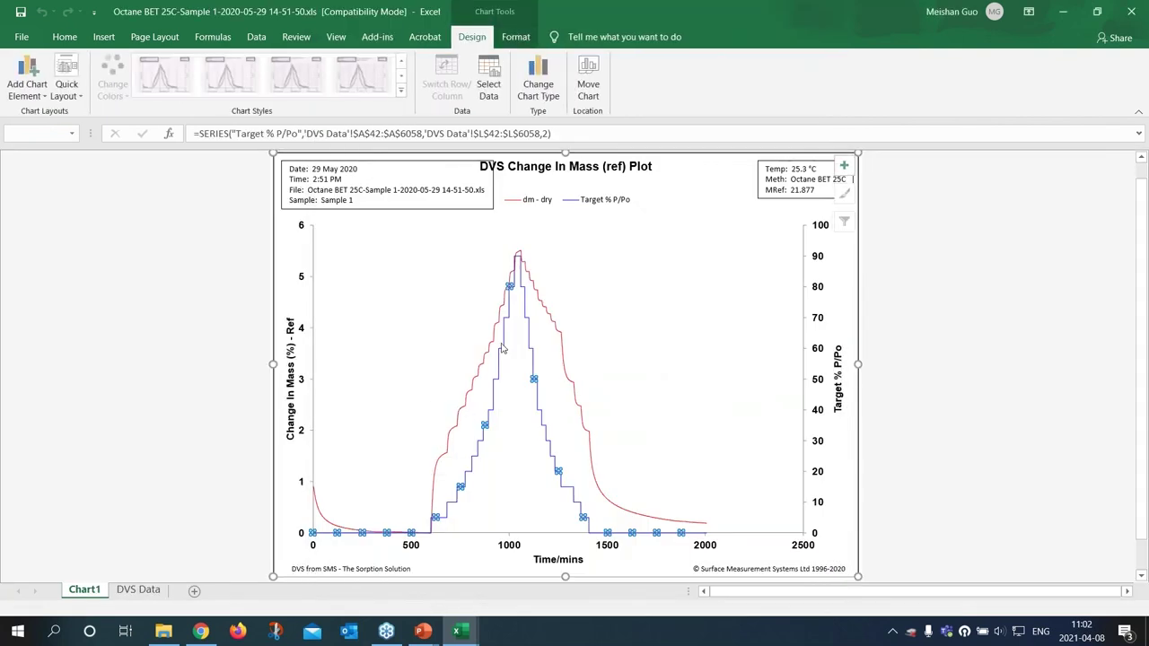
- Calculate the isotherms for the Octane BET 25C file, based on Target % P/Po, and leave the isotherm analysis
left_click(375, 37)
left_click(31, 78)
left_click(508, 218)
double_click(521, 315)
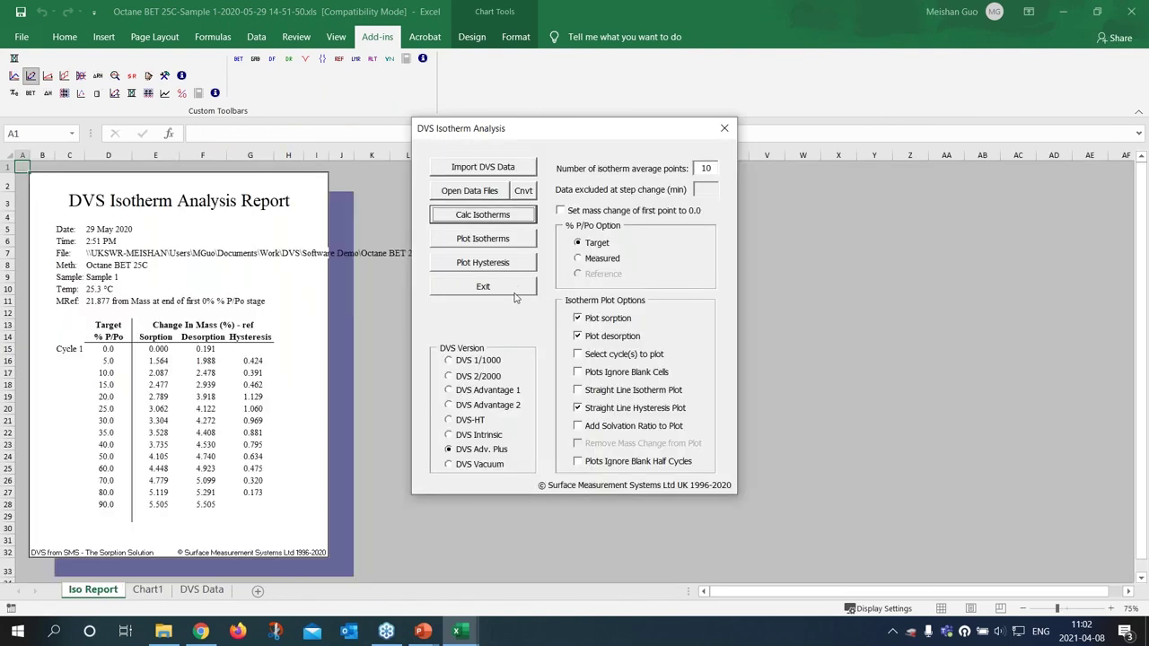
left_click(512, 286)
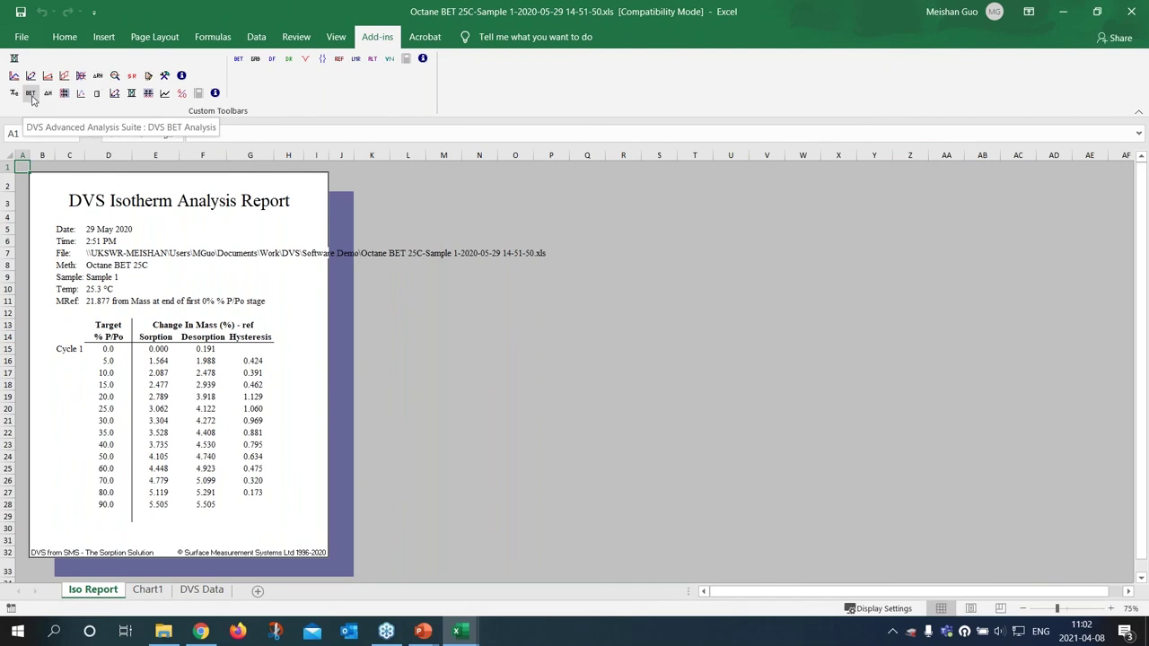
- Run the BET analysis on the Octane BET 25C sorption data with Octane as adsorbate and plot the BET line fit
left_click(31, 95)
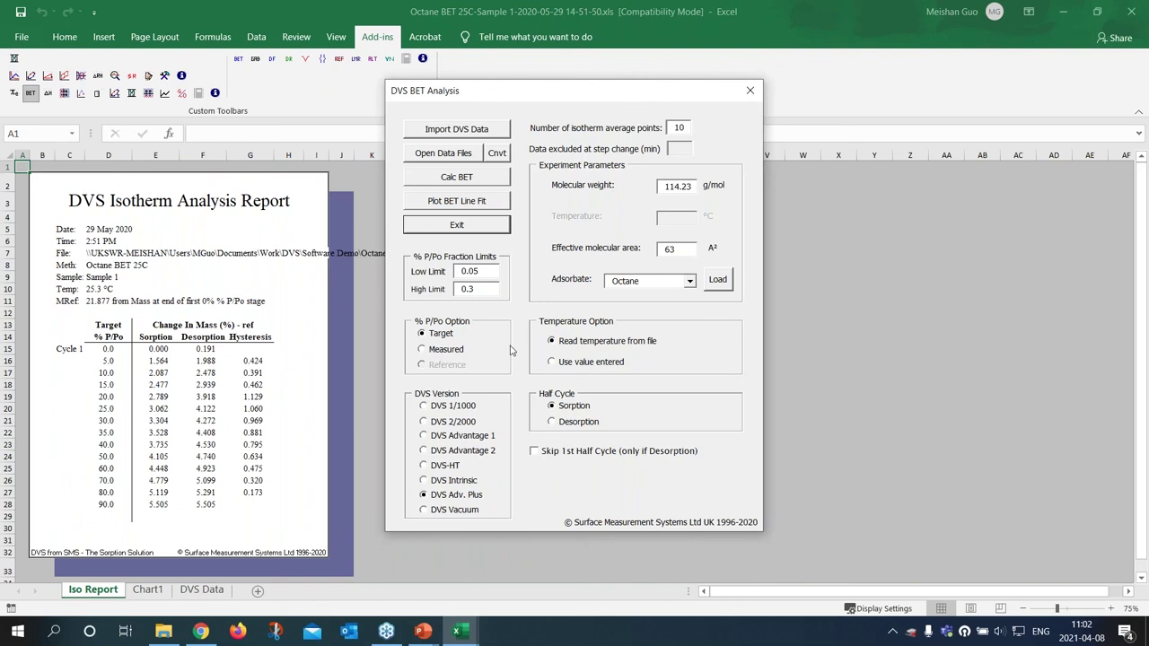
left_click(616, 281)
left_click(479, 184)
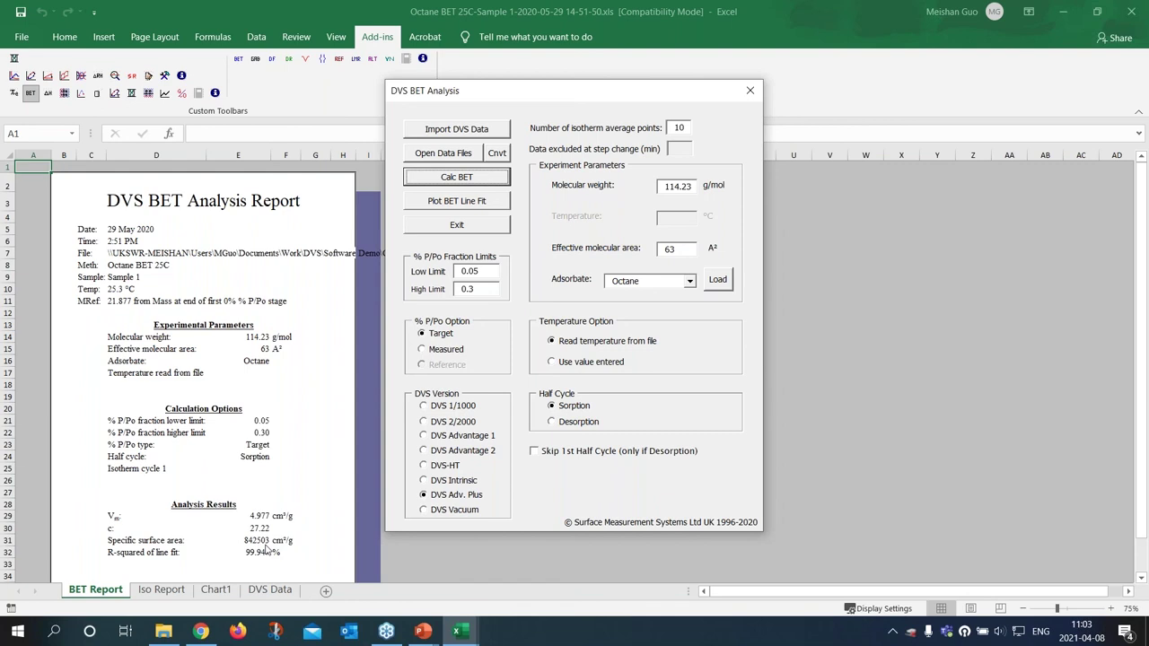
left_click(462, 203)
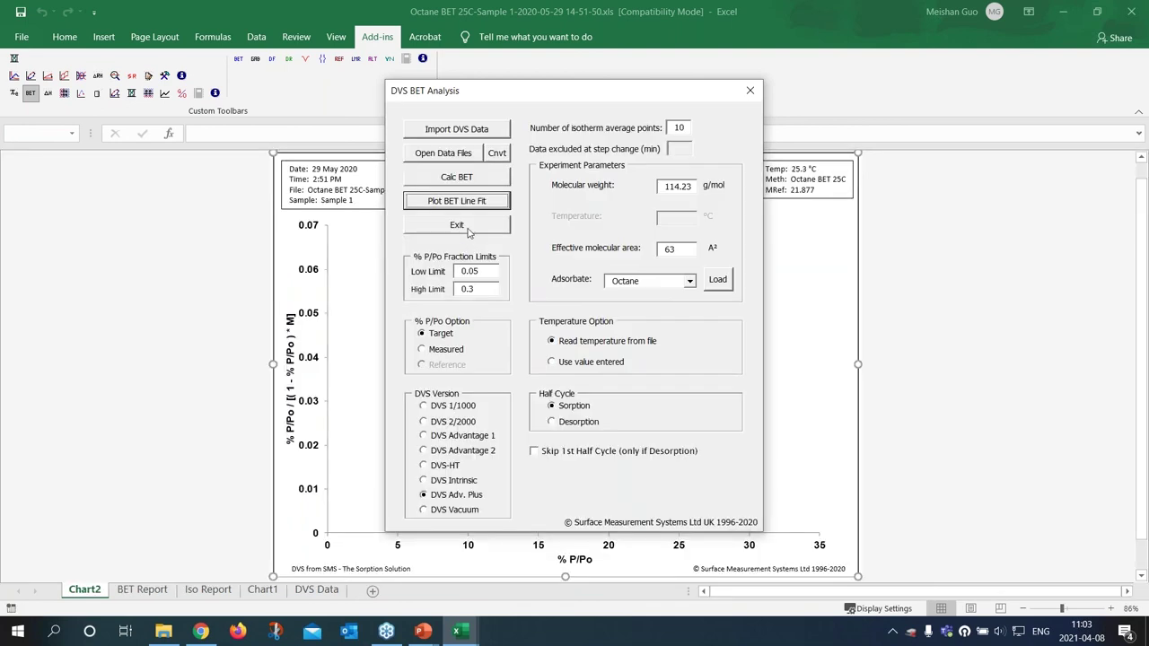
left_click(468, 227)
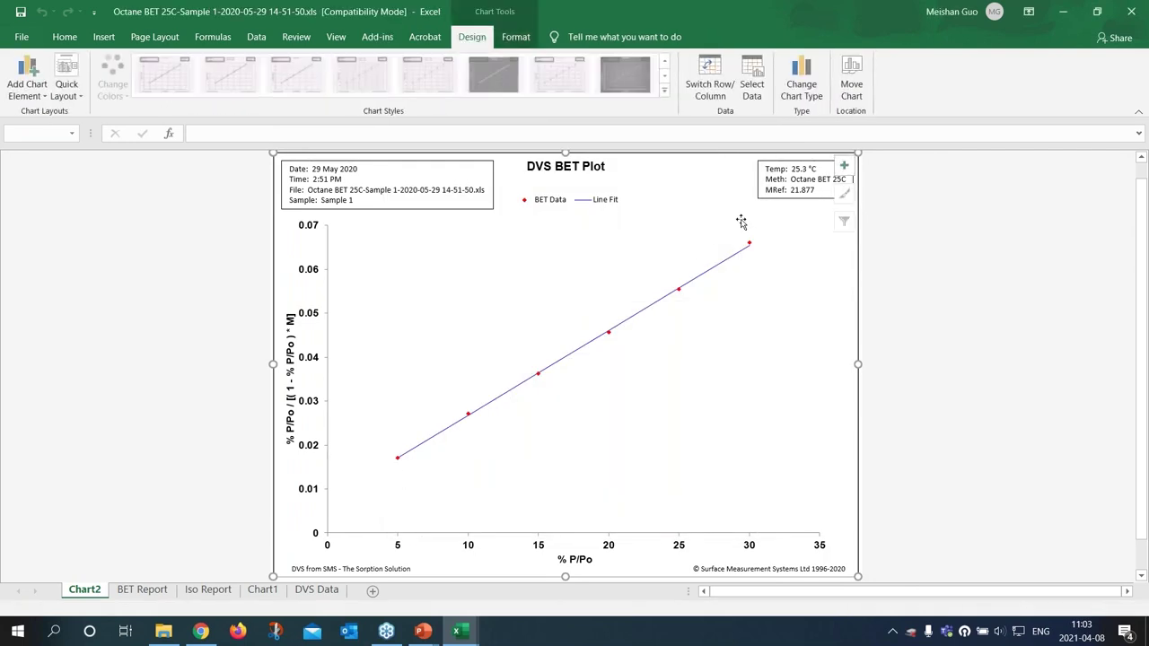